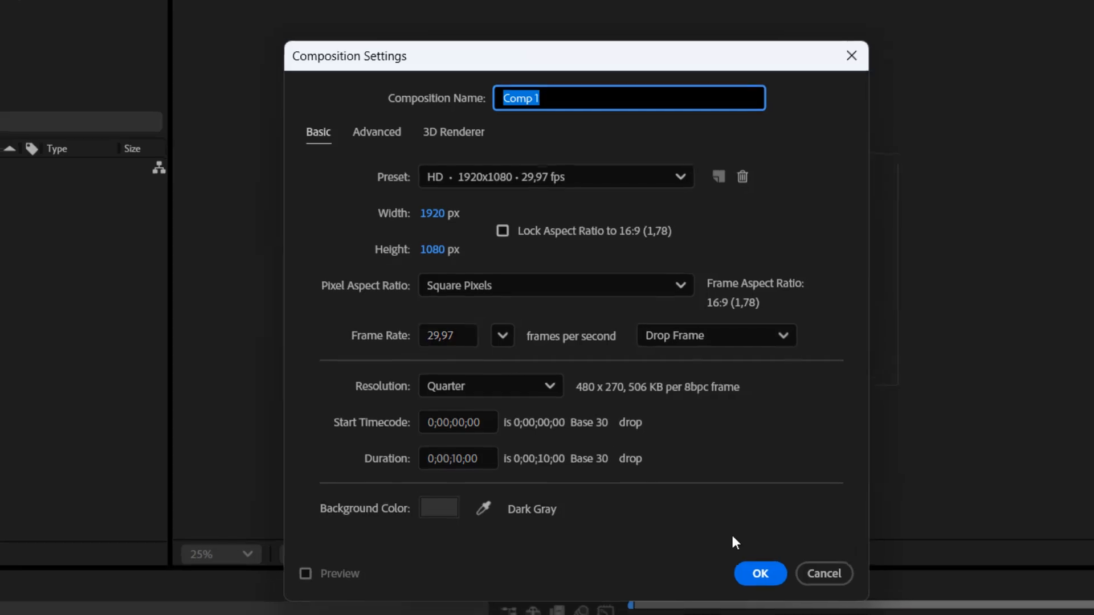
- Create a 1920x1080, 29.97 fps, 10-second composition and add a black comp-sized solid named Background
click(763, 577)
click(122, 23)
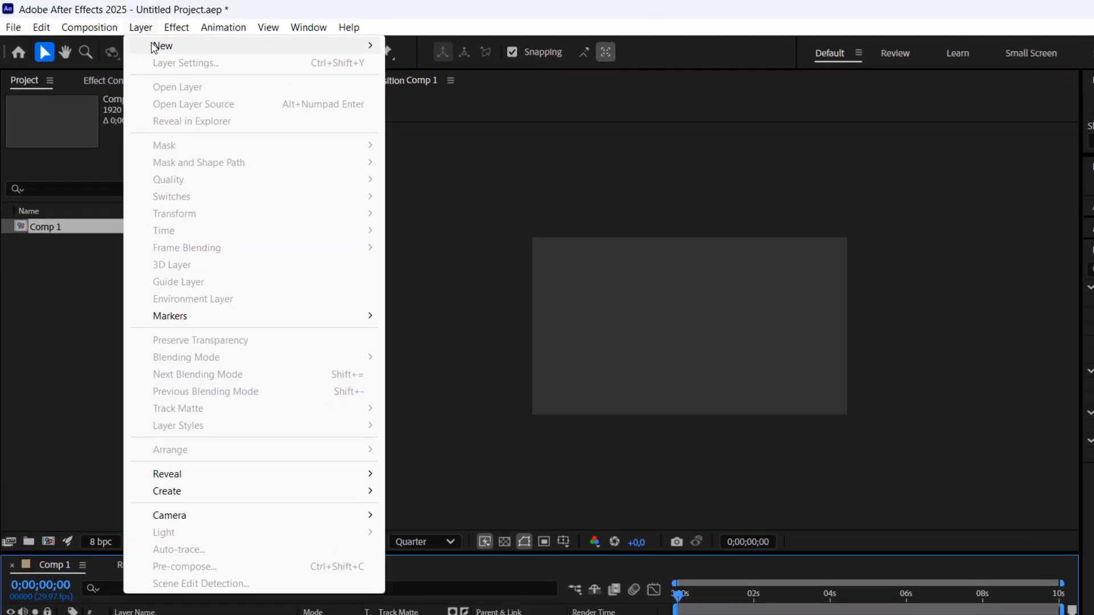
mouse_move(320, 39)
click(363, 55)
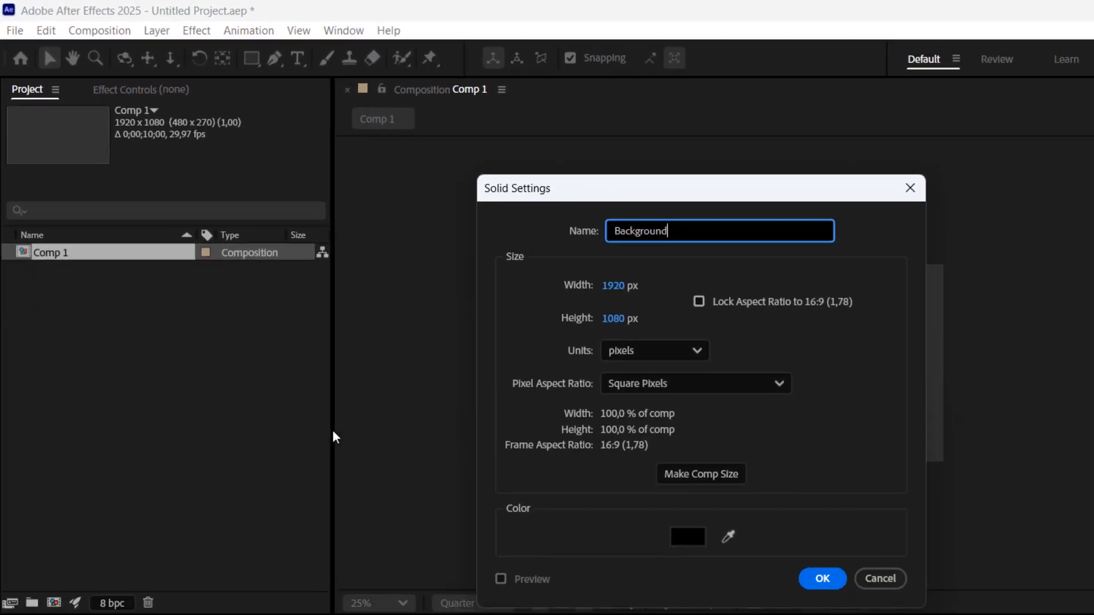
click(823, 578)
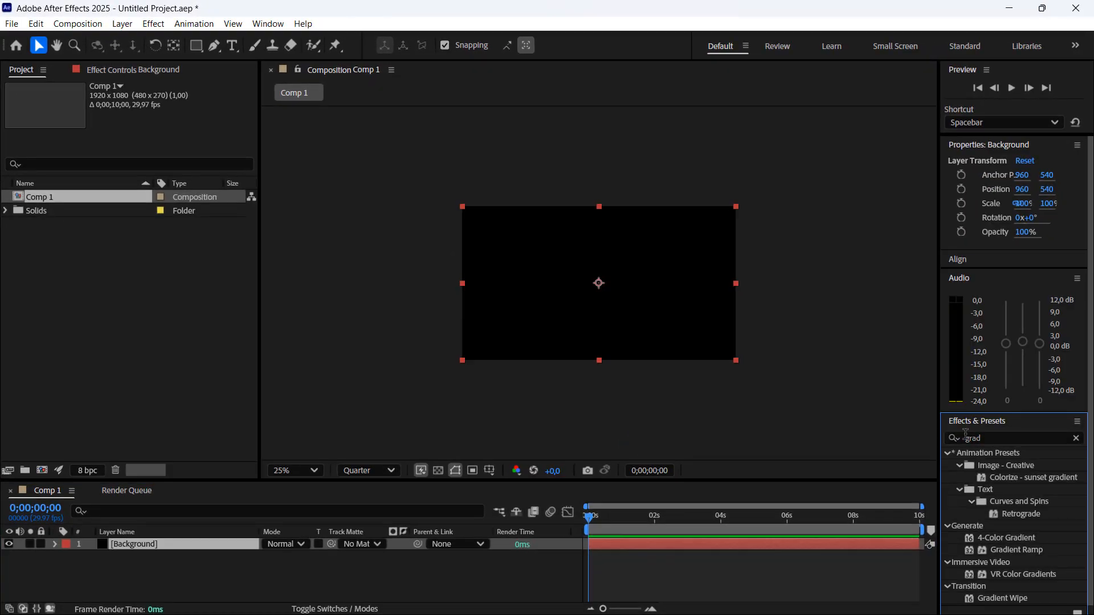
- Find the 4-Color Gradient effect and apply it to the Background layer
click(958, 437)
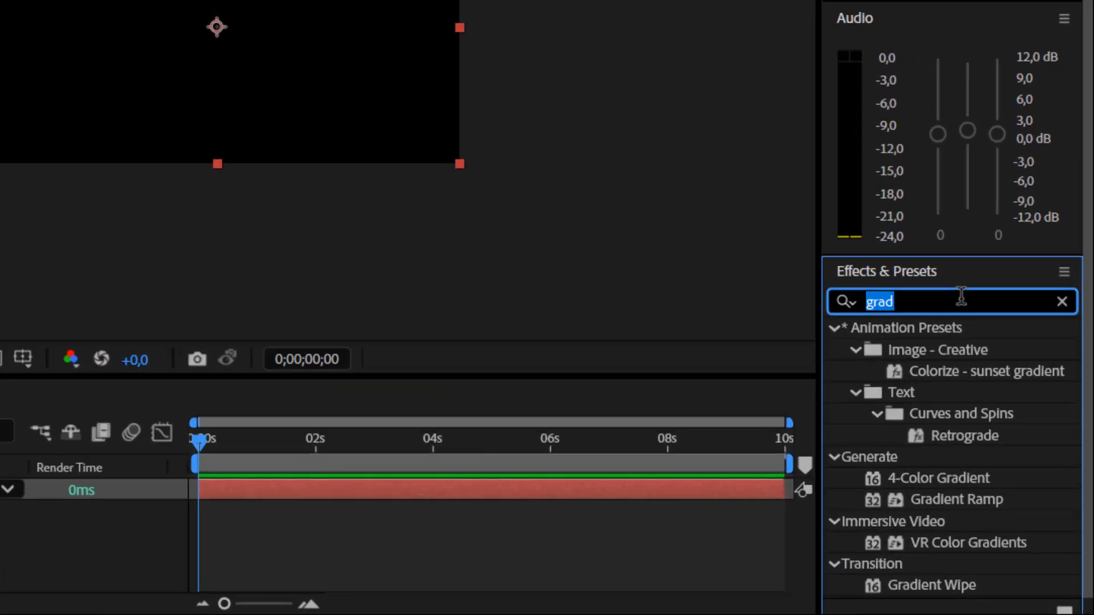
text(4)
drag(898, 442, 188, 553)
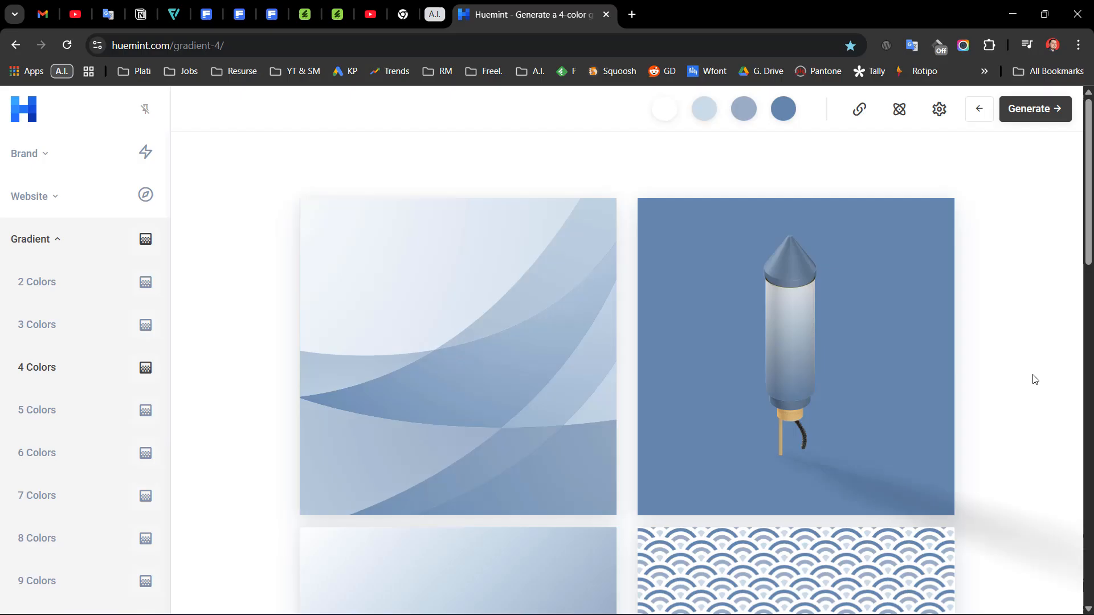
- Switch to Huemint in the browser, generate 4-color gradient palettes until a white-to-blue one comes up, and copy its first color
click(1031, 114)
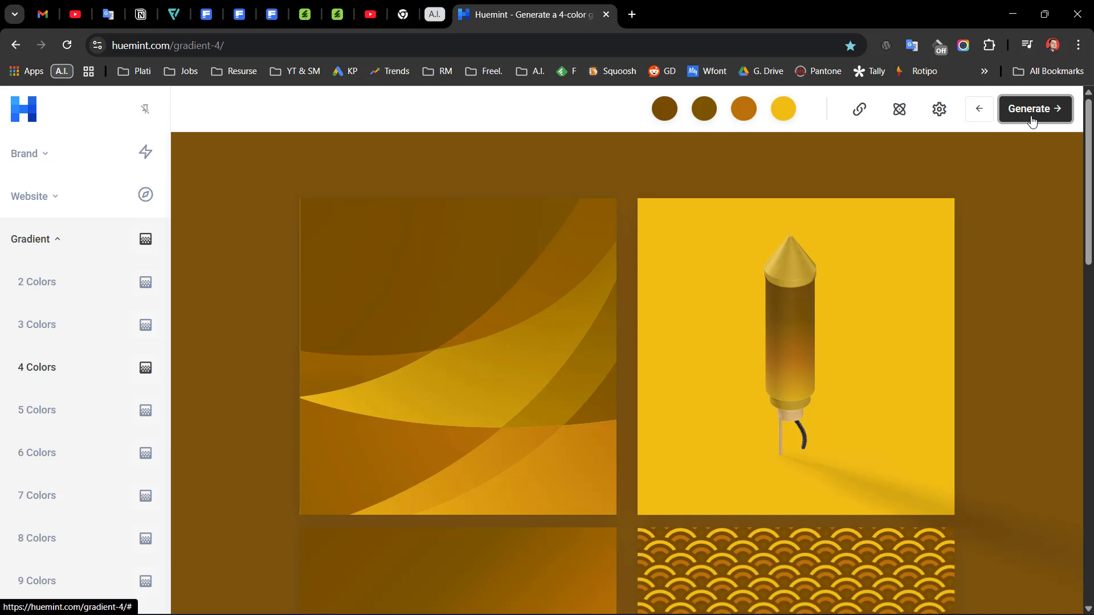
click(1033, 121)
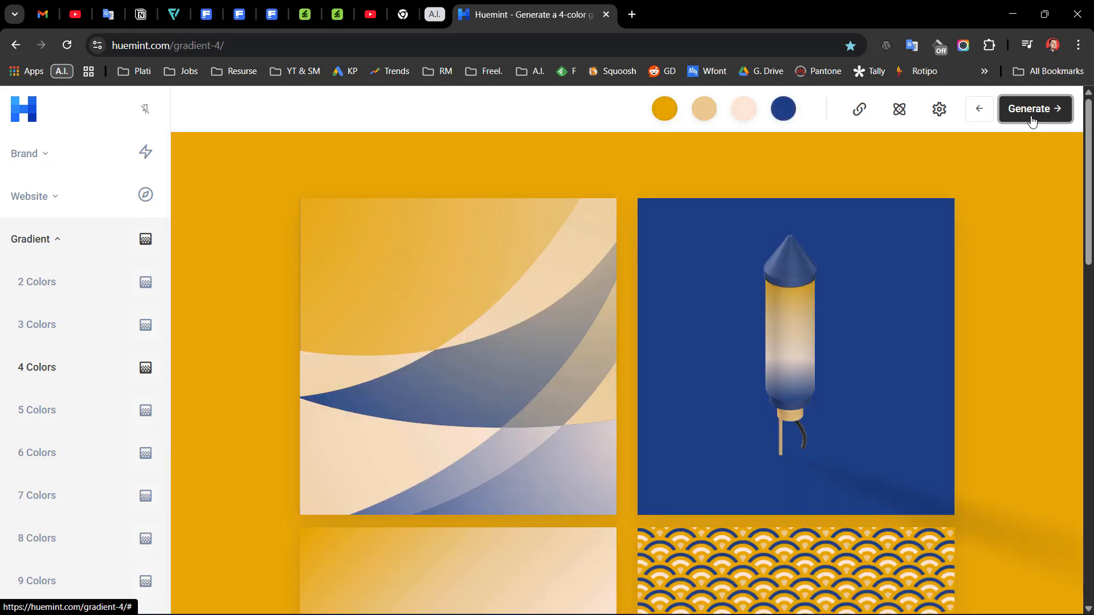
click(1032, 121)
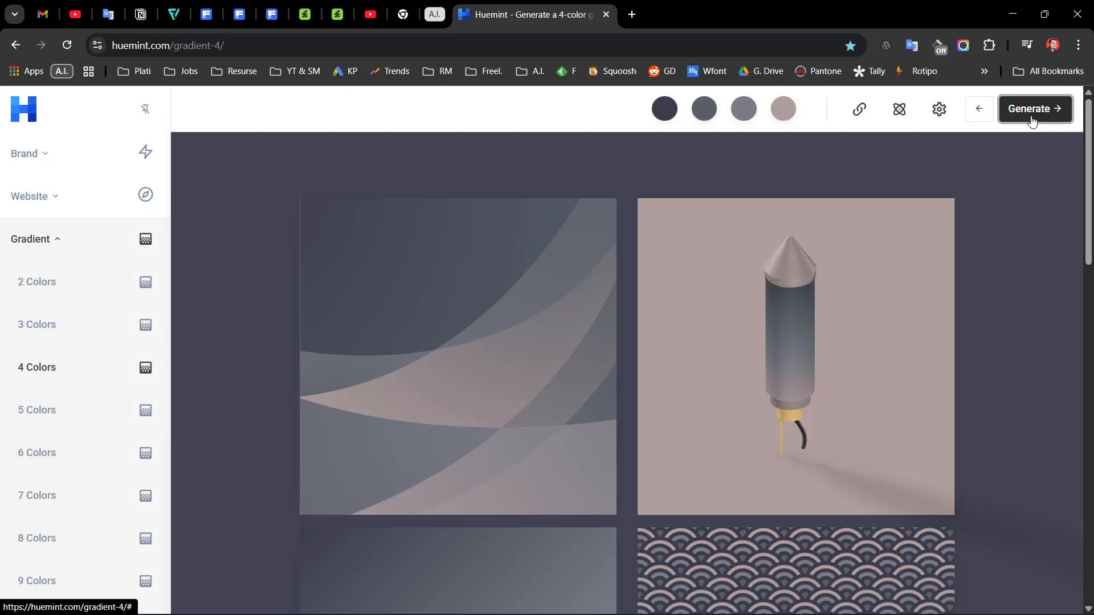
click(1032, 121)
click(1033, 121)
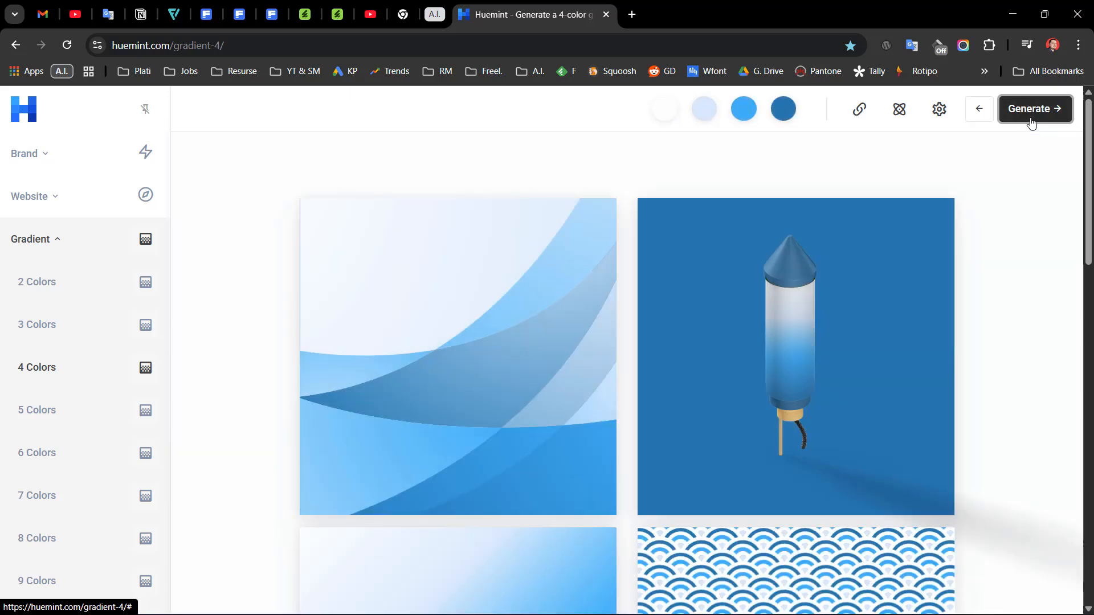
click(664, 109)
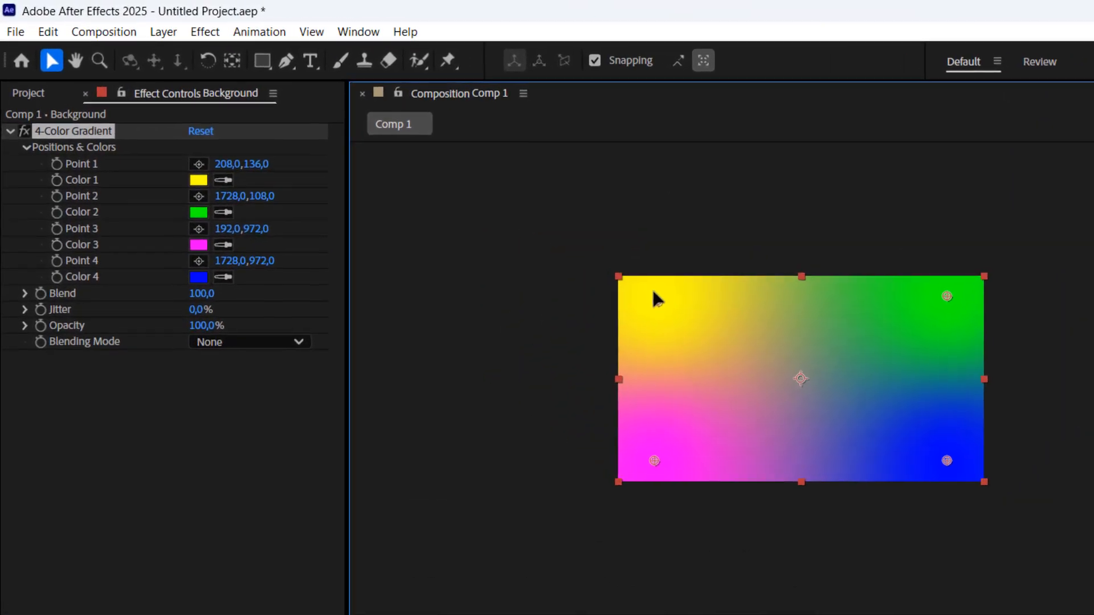
- Back in After Effects, set Color 1 of the 4-Color Gradient to FCFFFE
click(200, 181)
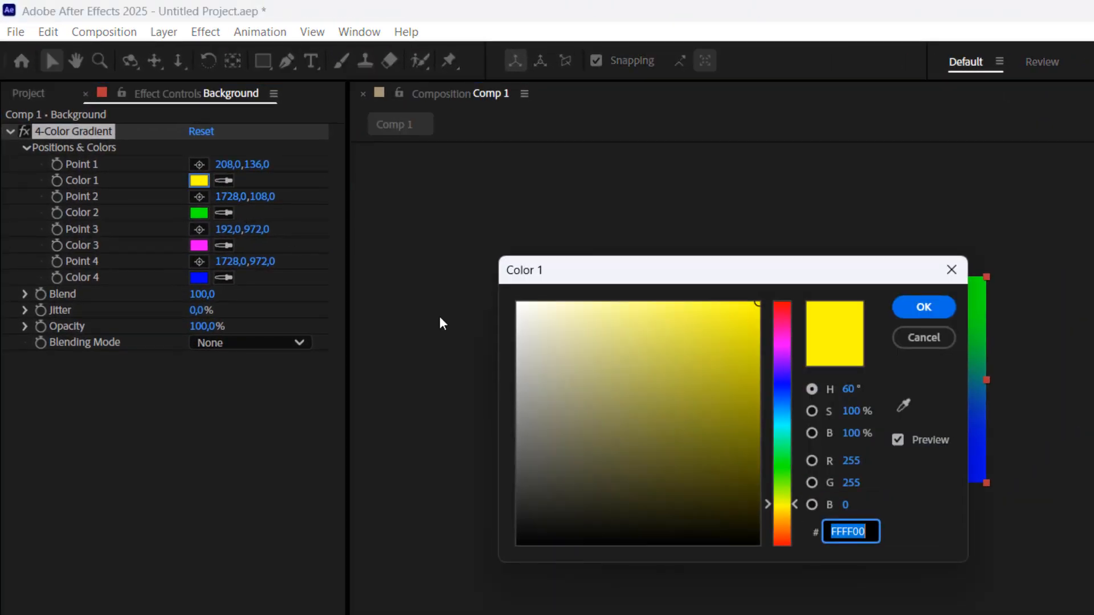
text(FCFFFE)
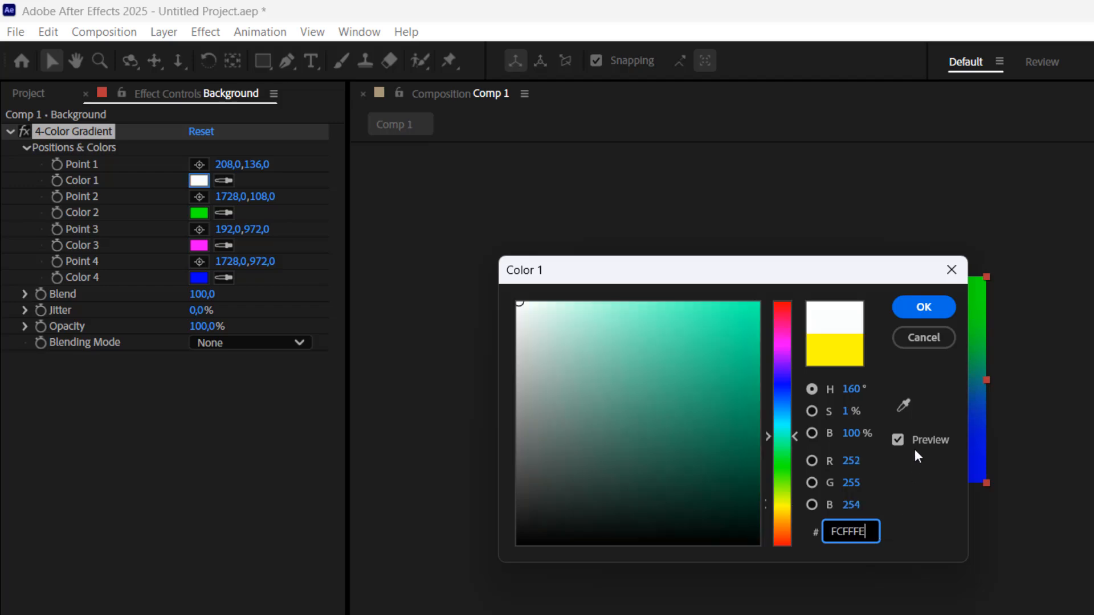
click(923, 308)
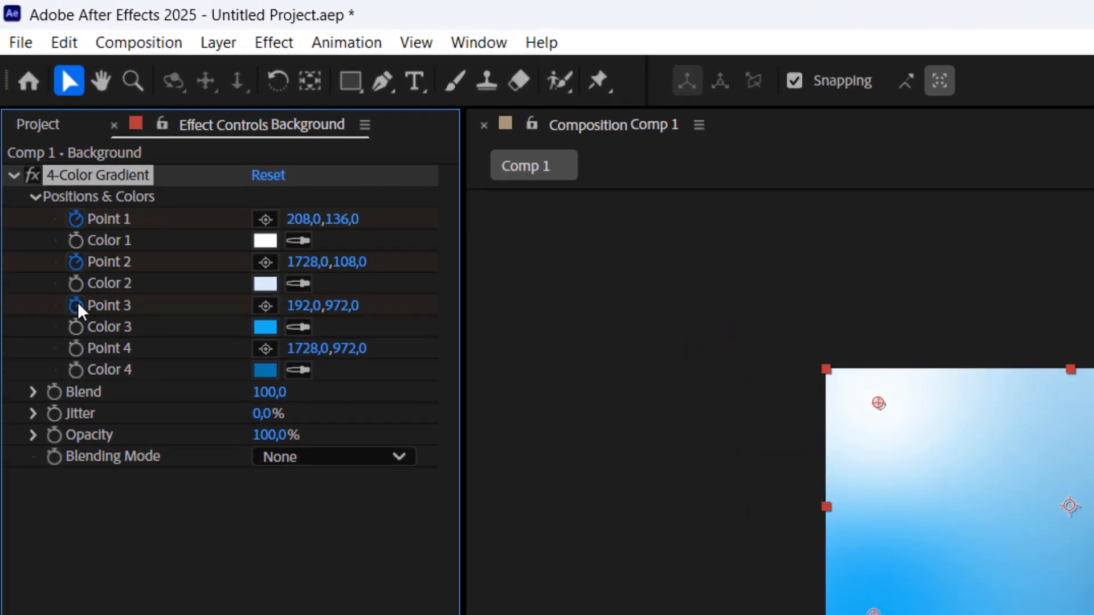
- Keyframe the gradient points at the start, and at 0;00;09;29 move Points 1–4 to 520,312; 2060,-200; 20,1048; and 1440,888
click(76, 348)
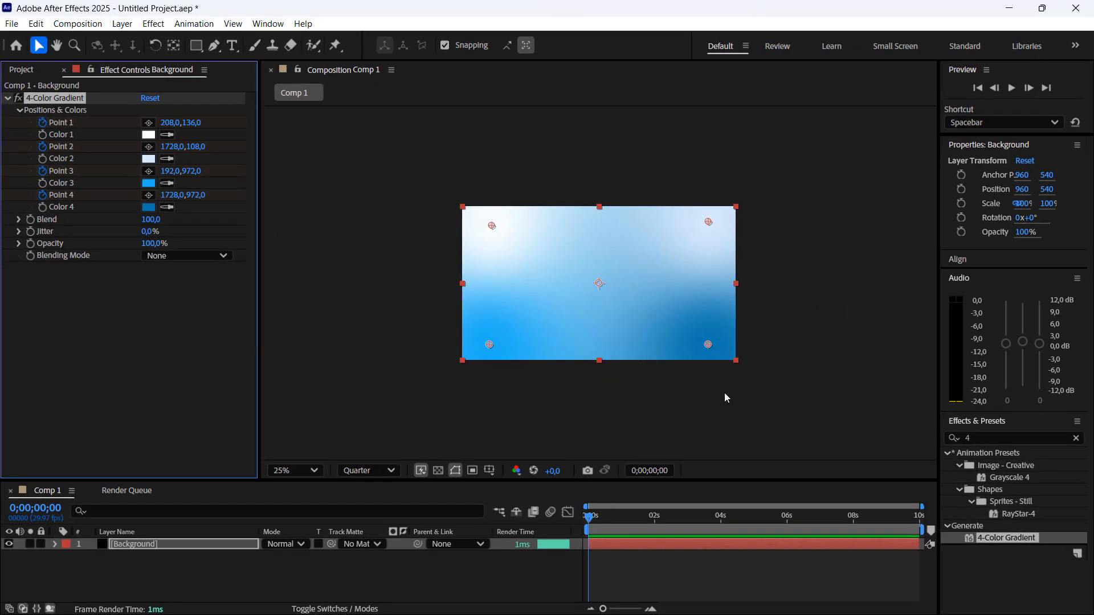
drag(739, 518, 920, 516)
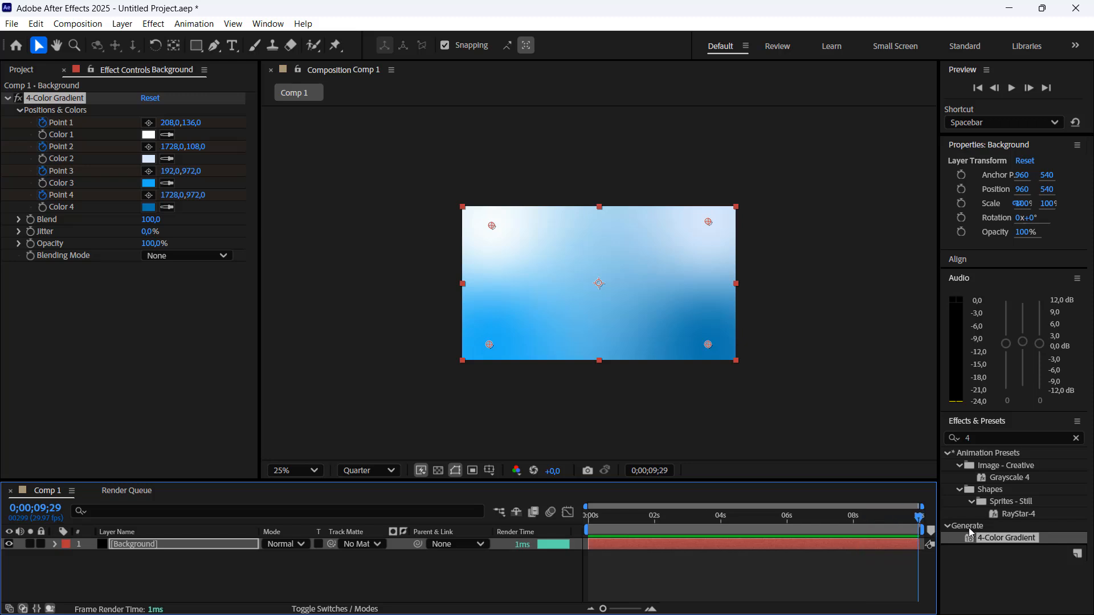
drag(493, 227, 536, 251)
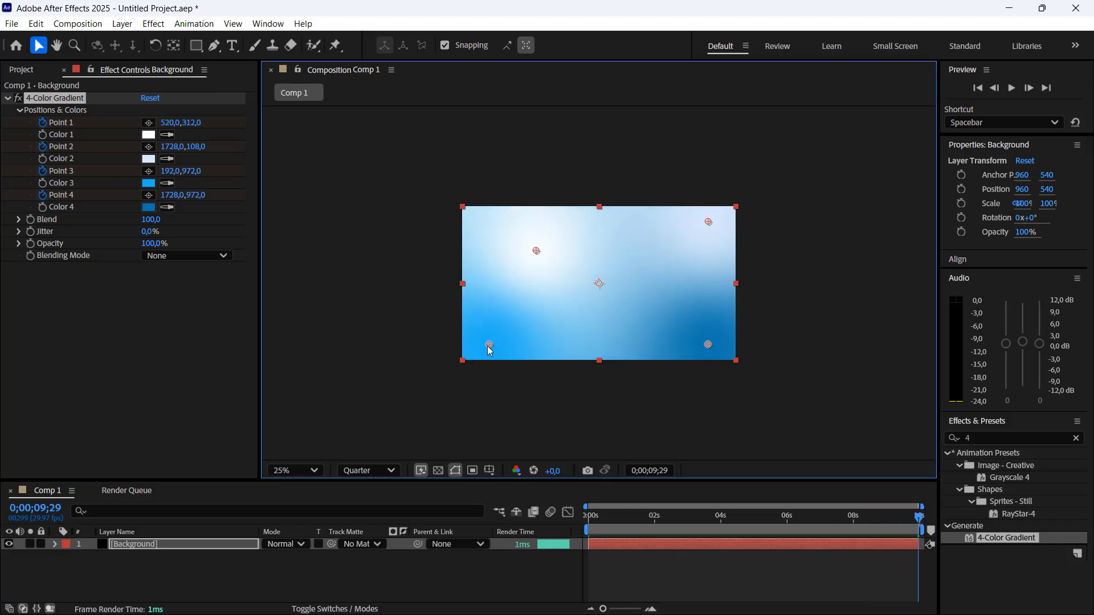
drag(488, 346, 465, 356)
drag(709, 221, 756, 174)
drag(707, 344, 667, 332)
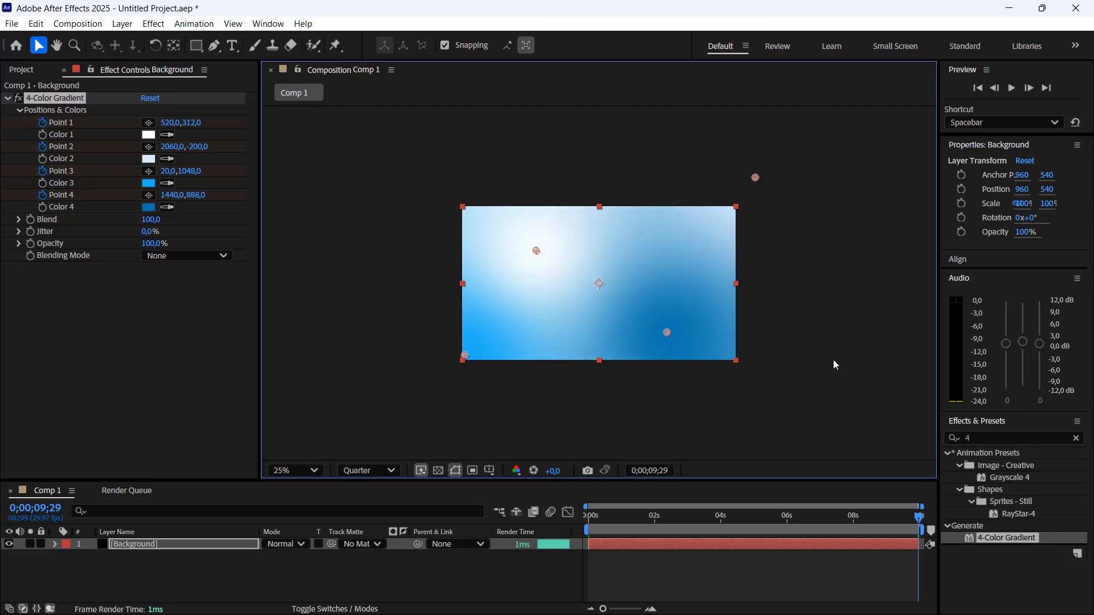
- Apply the Twirl effect to the Background layer and set its Angle to 1 full revolution
click(1009, 437)
text(twirl)
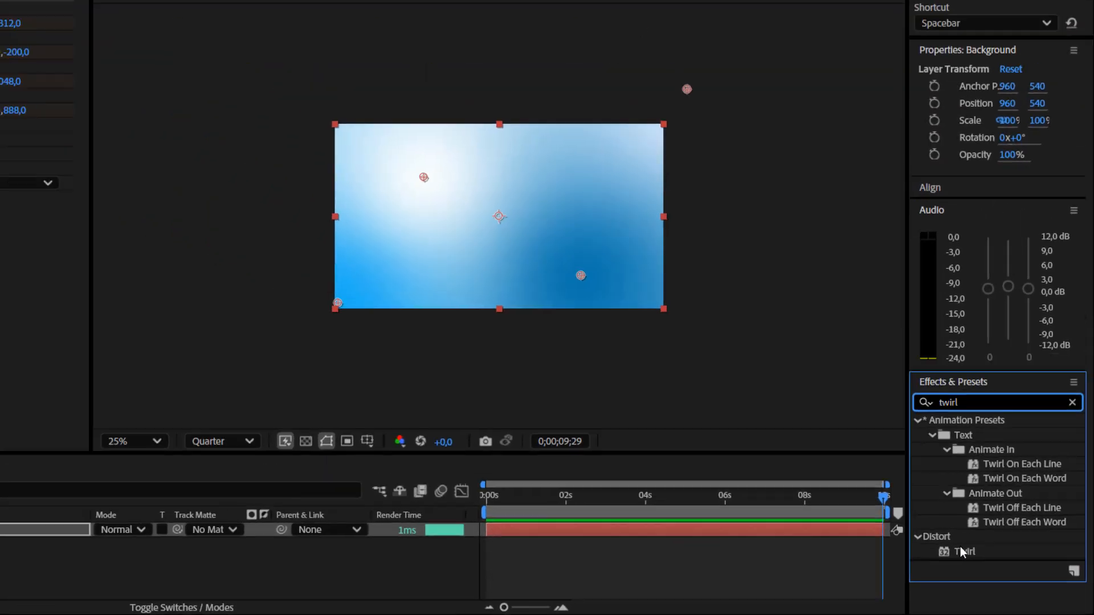
drag(903, 522, 228, 545)
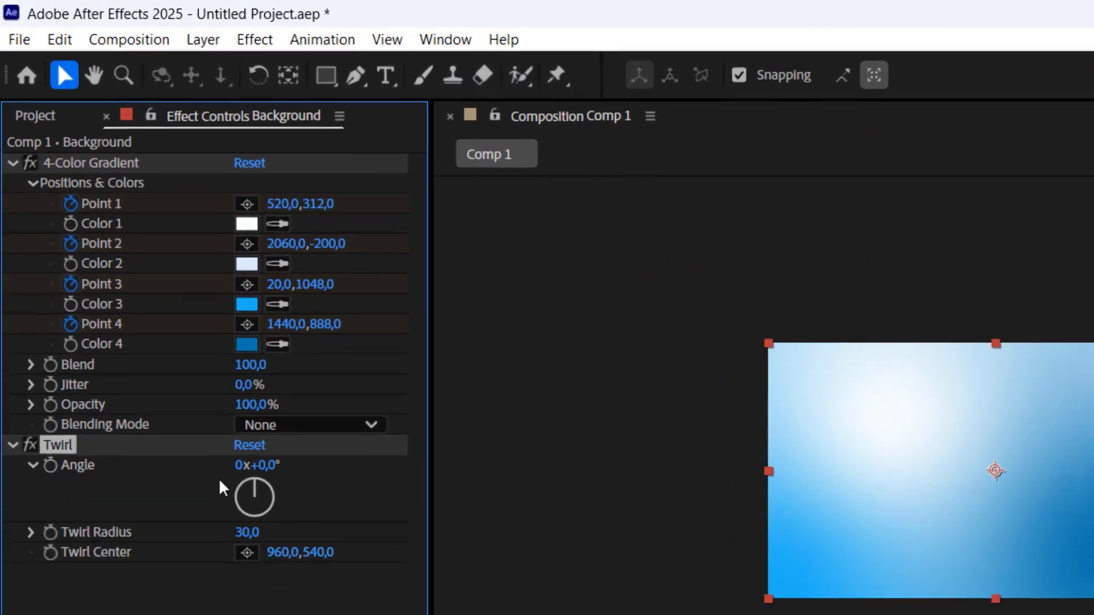
click(162, 322)
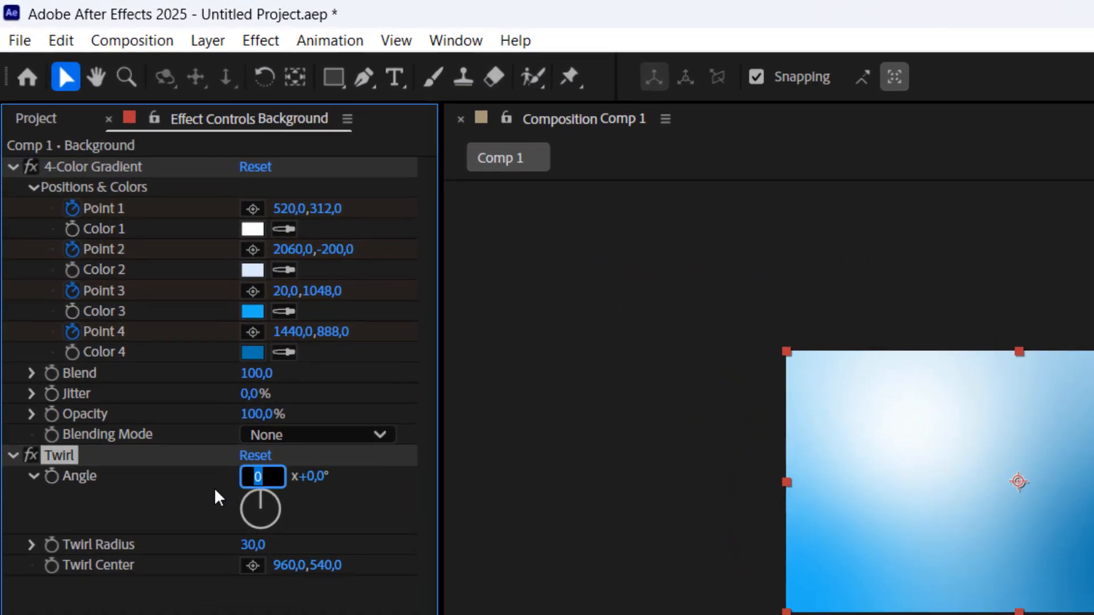
text(1)
key(Return)
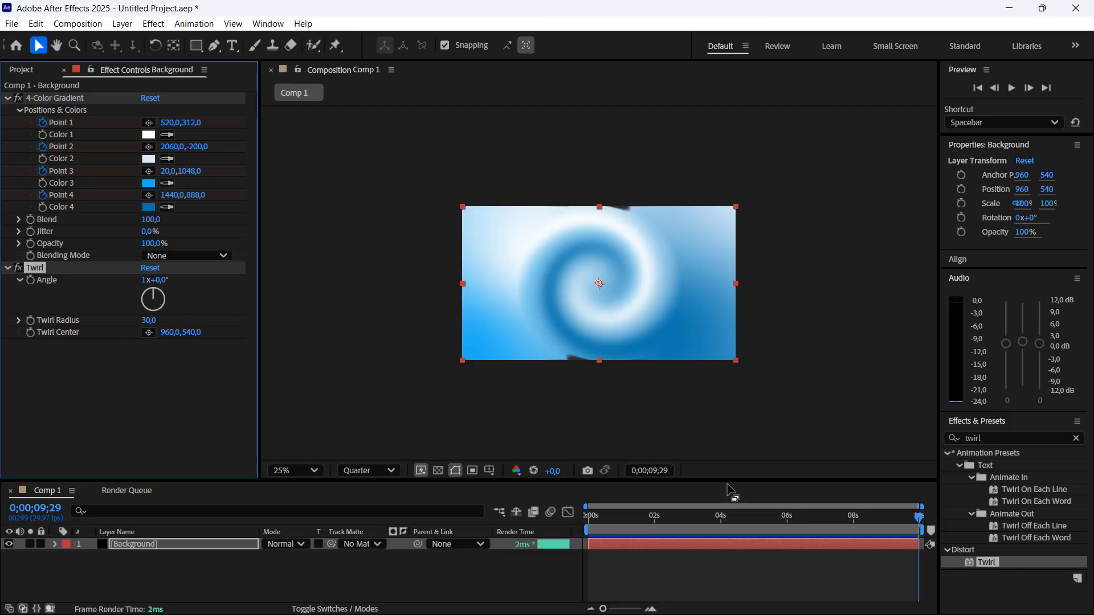
- At 0;00;00;00, keyframe the Twirl Radius with a value of 10
drag(918, 516, 586, 515)
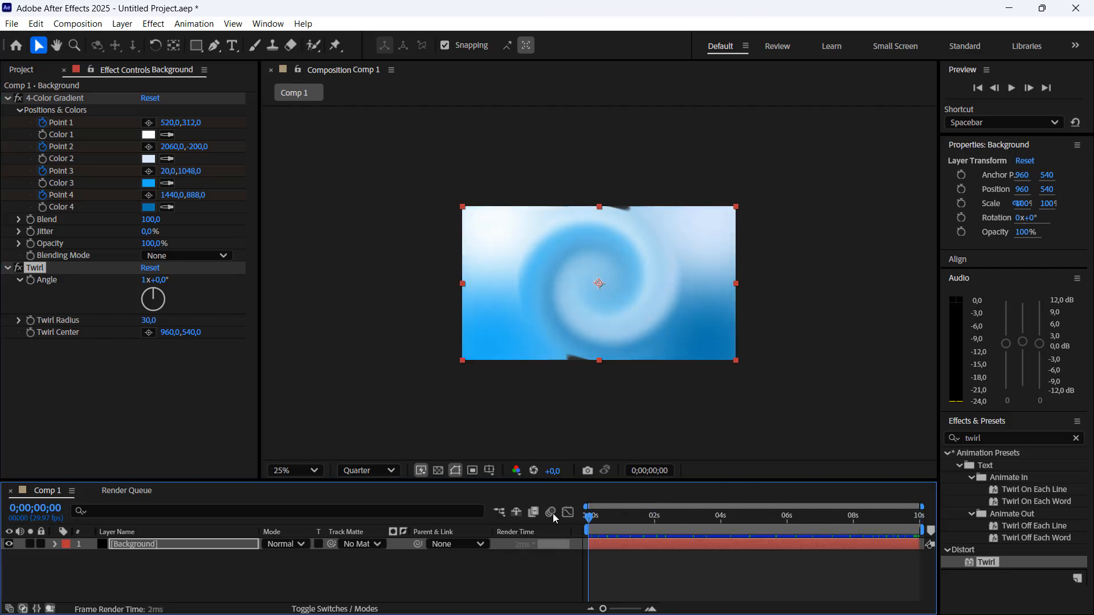
click(150, 320)
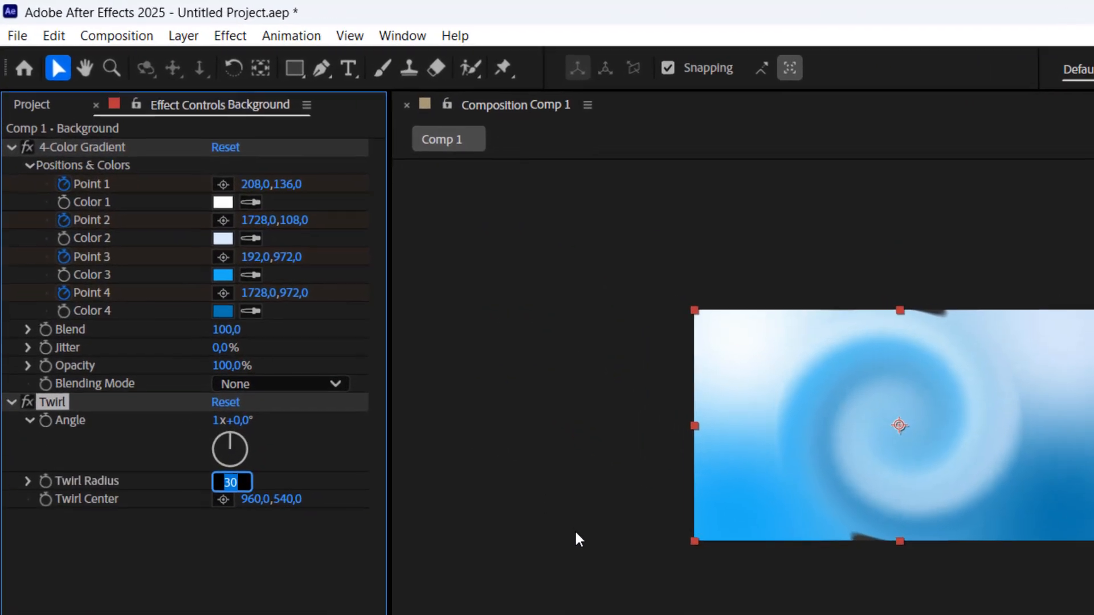
text(10)
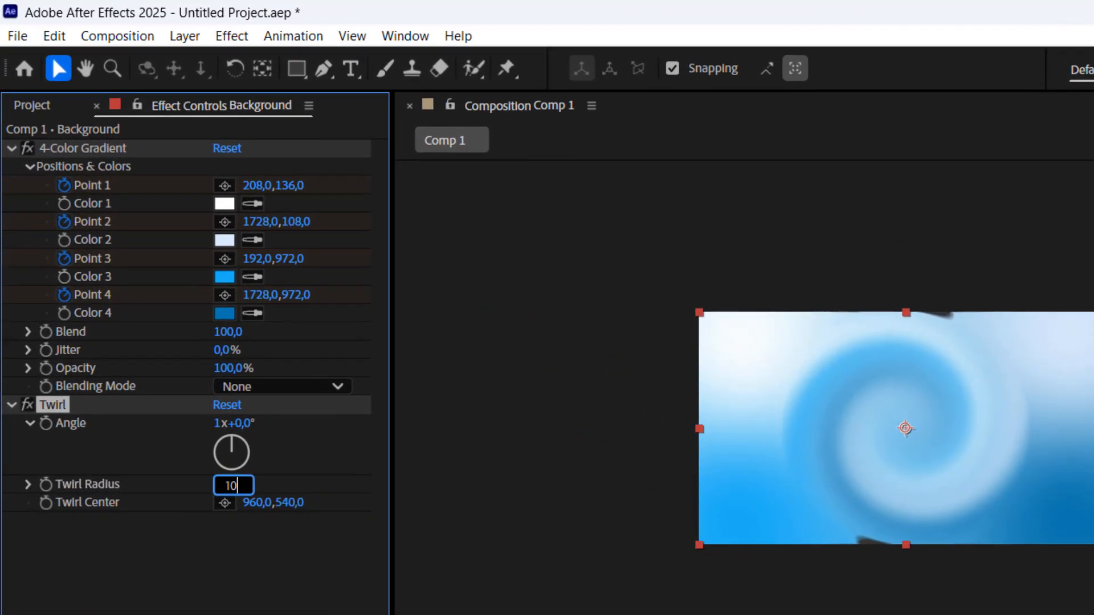
key(Return)
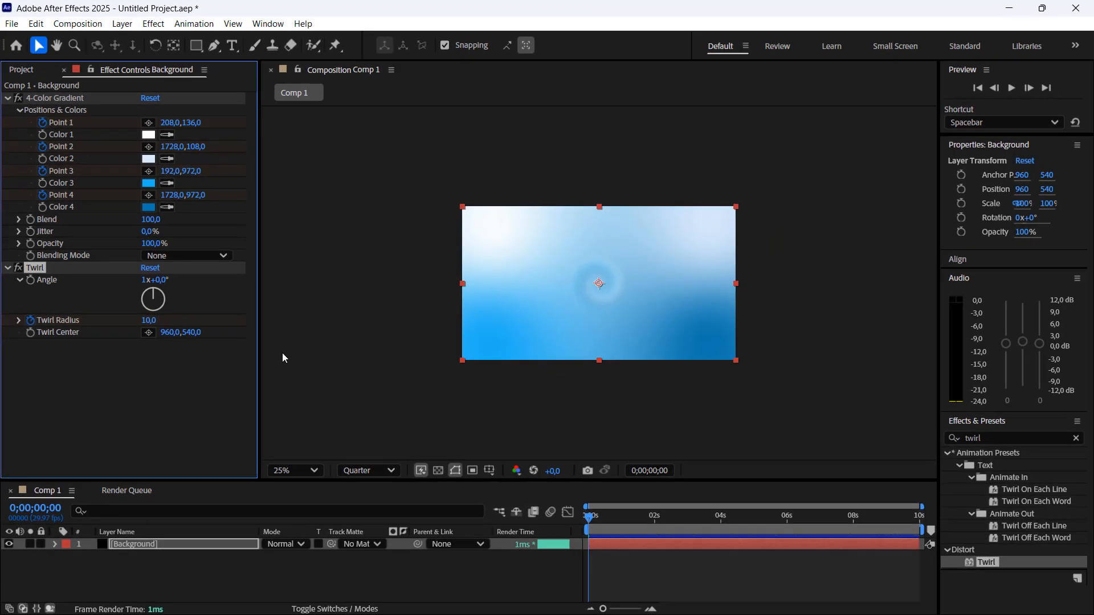
- At 0;00;09;29, set the Twirl Radius to 20
drag(650, 510, 919, 513)
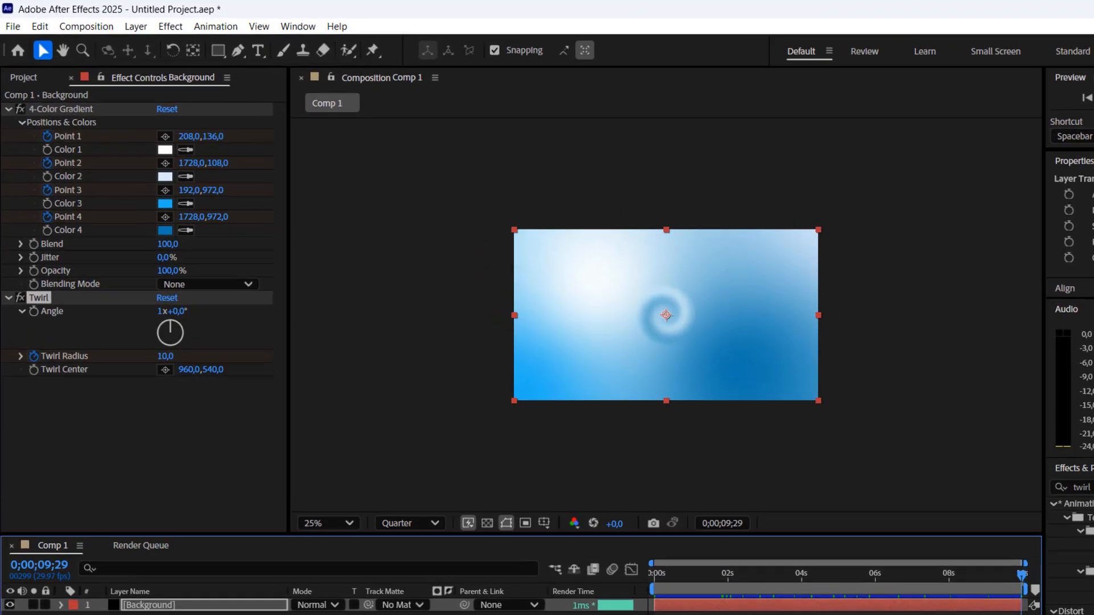
click(249, 520)
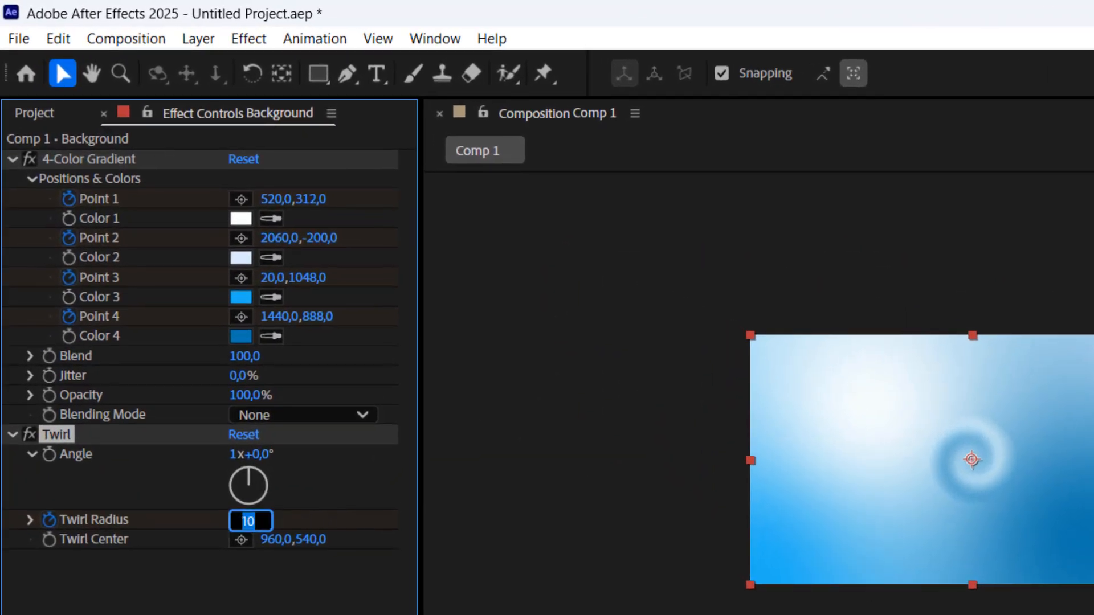
text(20)
key(Return)
- Apply the Motion Tile effect to the Background layer and move it above 4-Color Gradient in the effect order
text(motion)
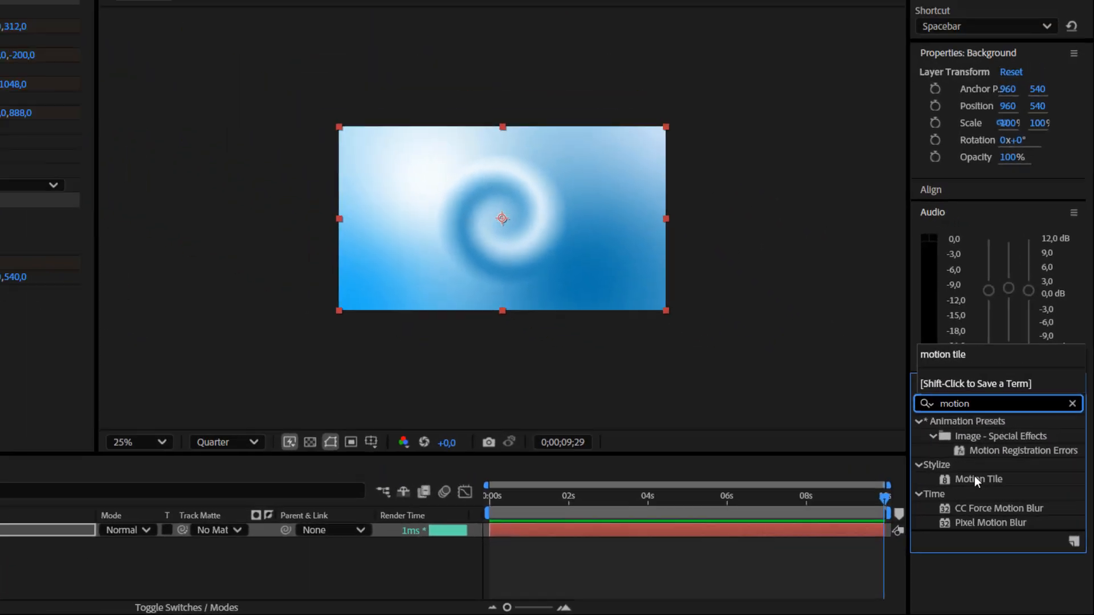
drag(975, 480, 171, 546)
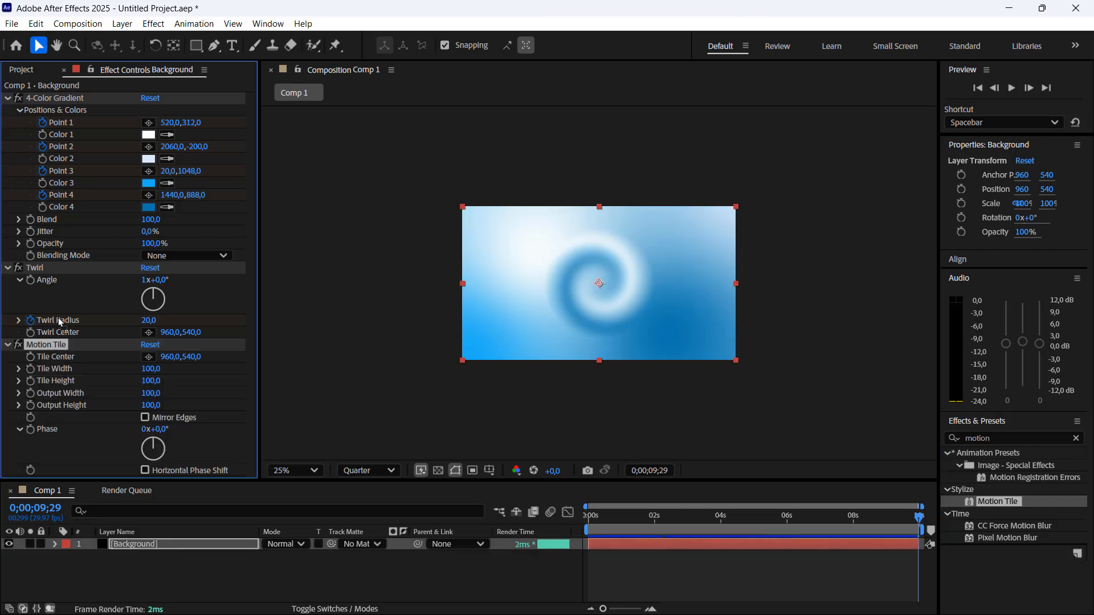
drag(45, 345, 57, 94)
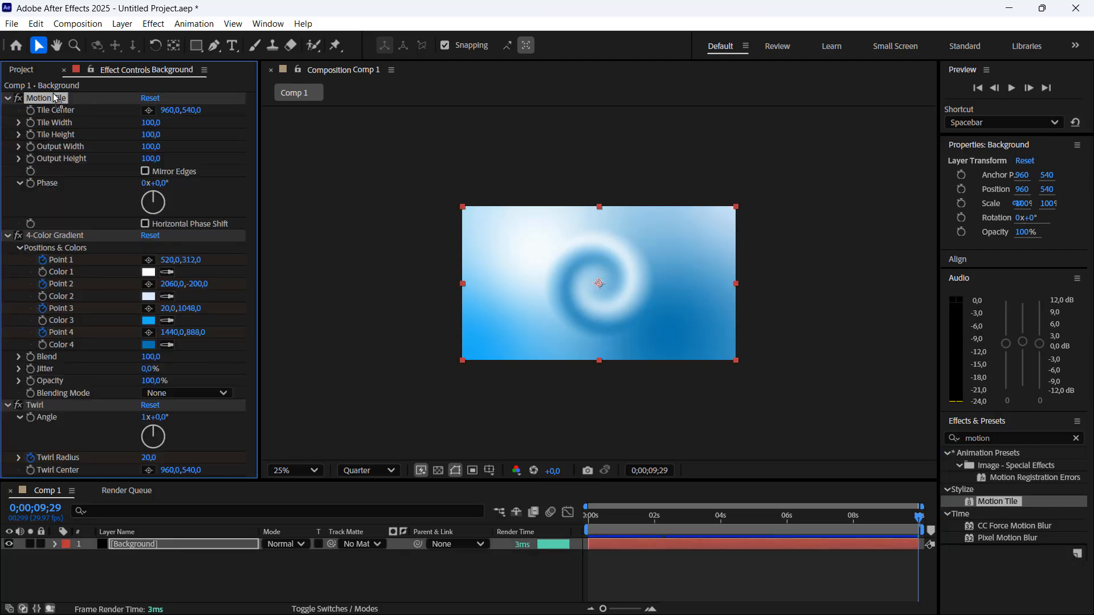
- Set the Motion Tile Output Width and Output Height both to 350
click(155, 147)
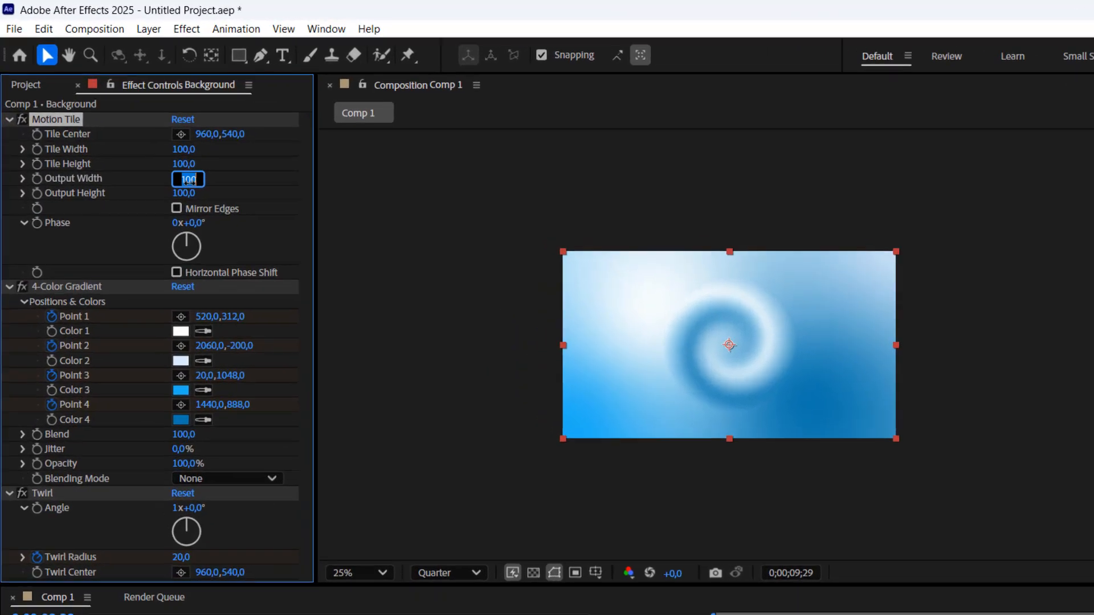
text(350)
key(Return)
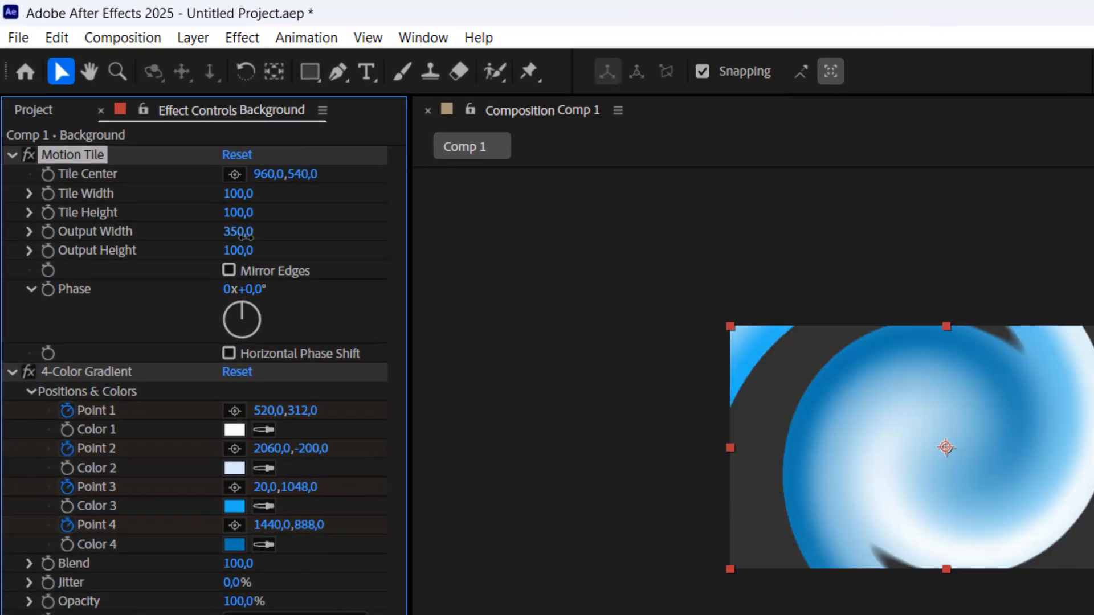
click(245, 251)
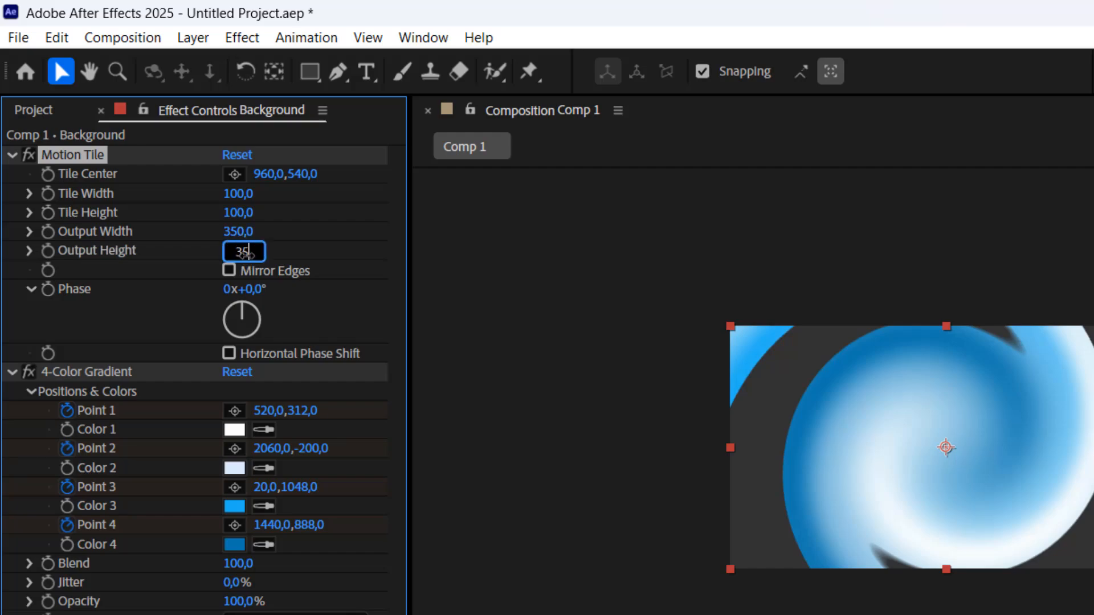
text(350)
key(Return)
- Add a new adjustment layer above the Background layer and rename it Waves
click(192, 38)
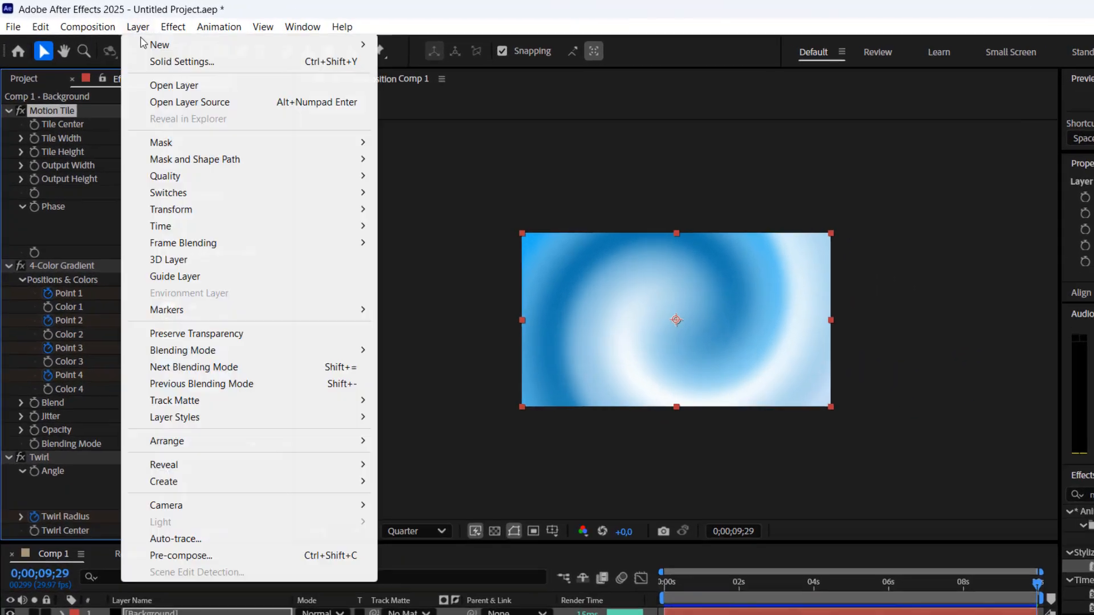
mouse_move(238, 65)
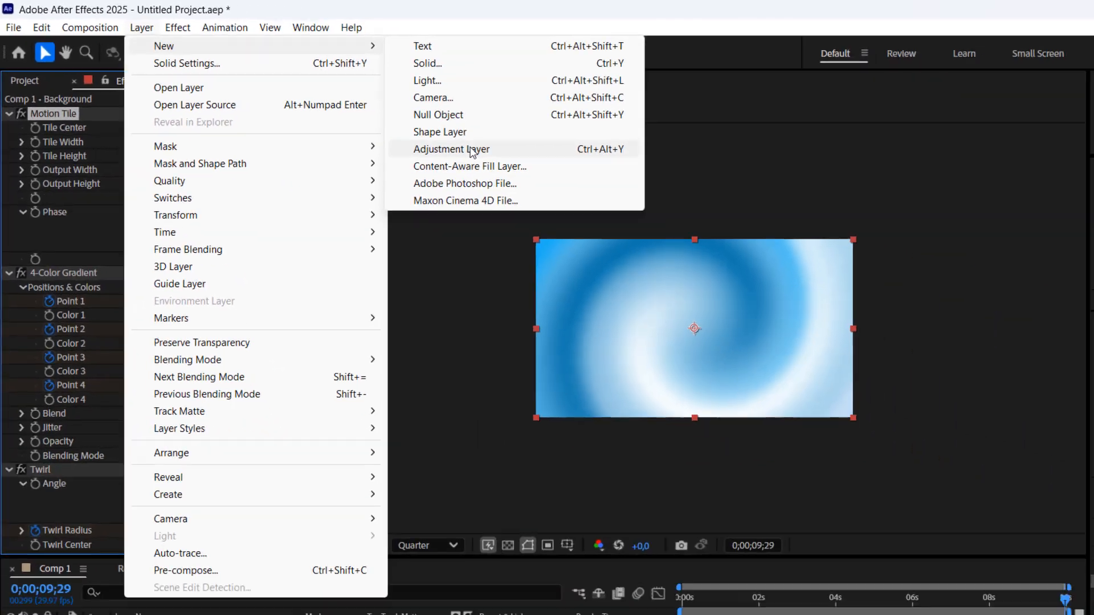
click(646, 214)
right_click(221, 545)
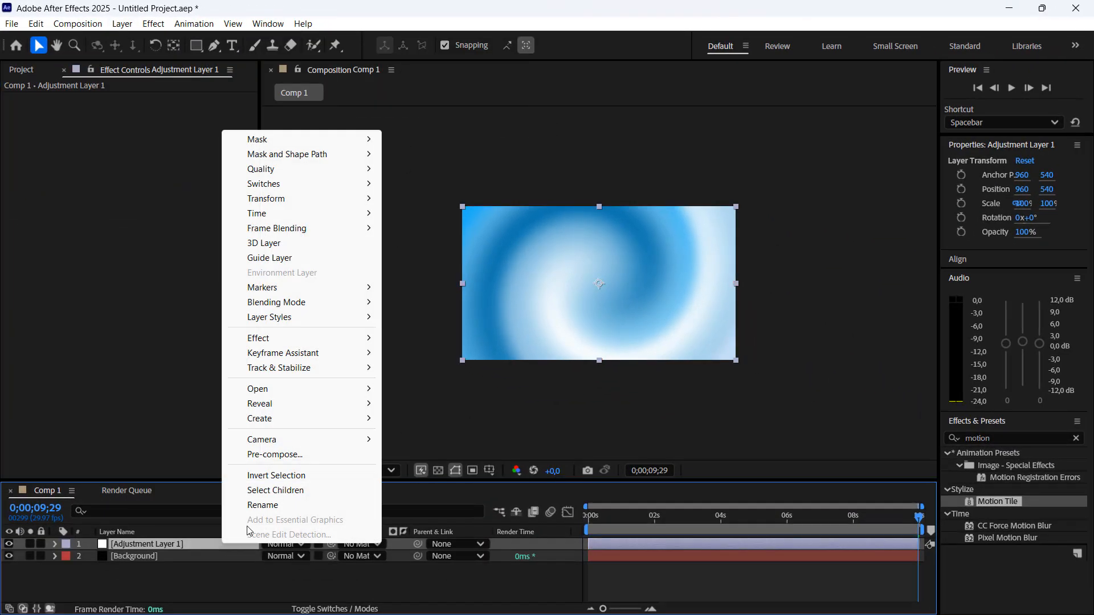
click(271, 506)
text(Waves)
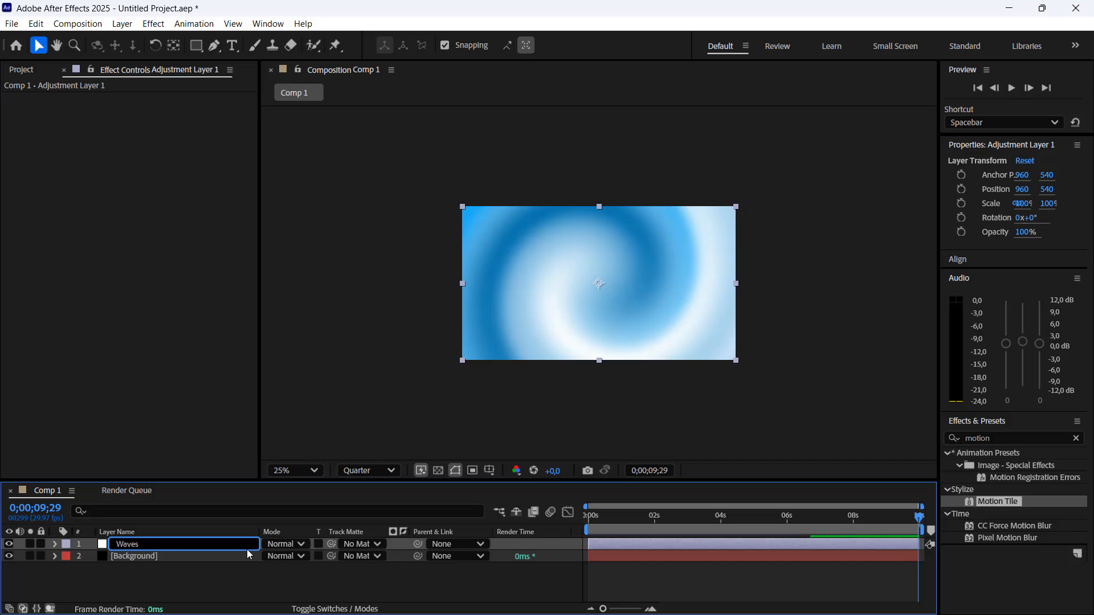
key(Return)
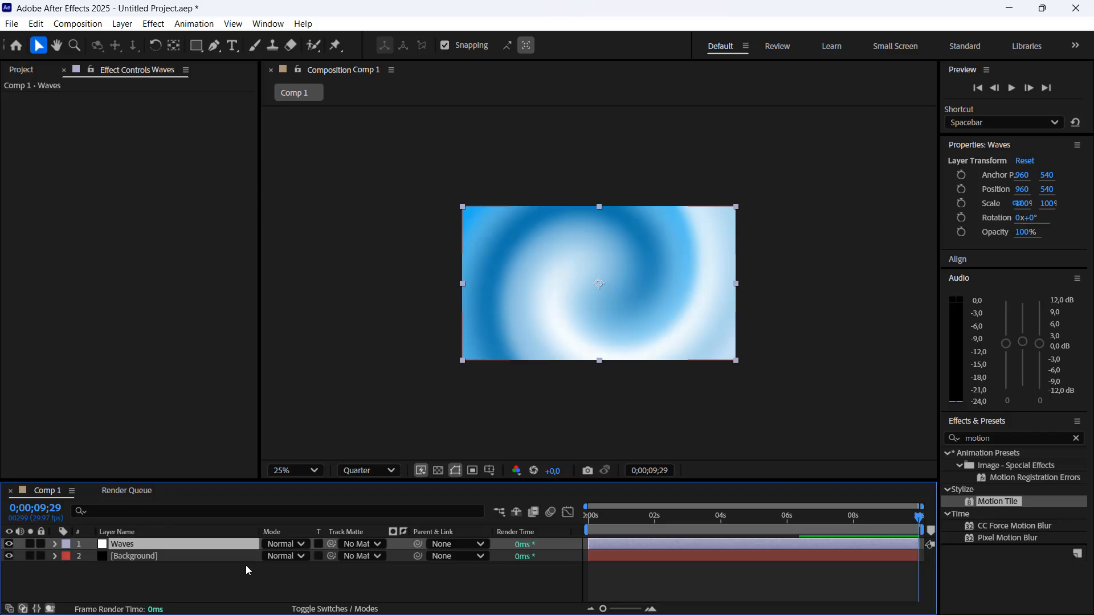
- Find the Wave Warp effect and apply it to the Waves layer
text(wave w)
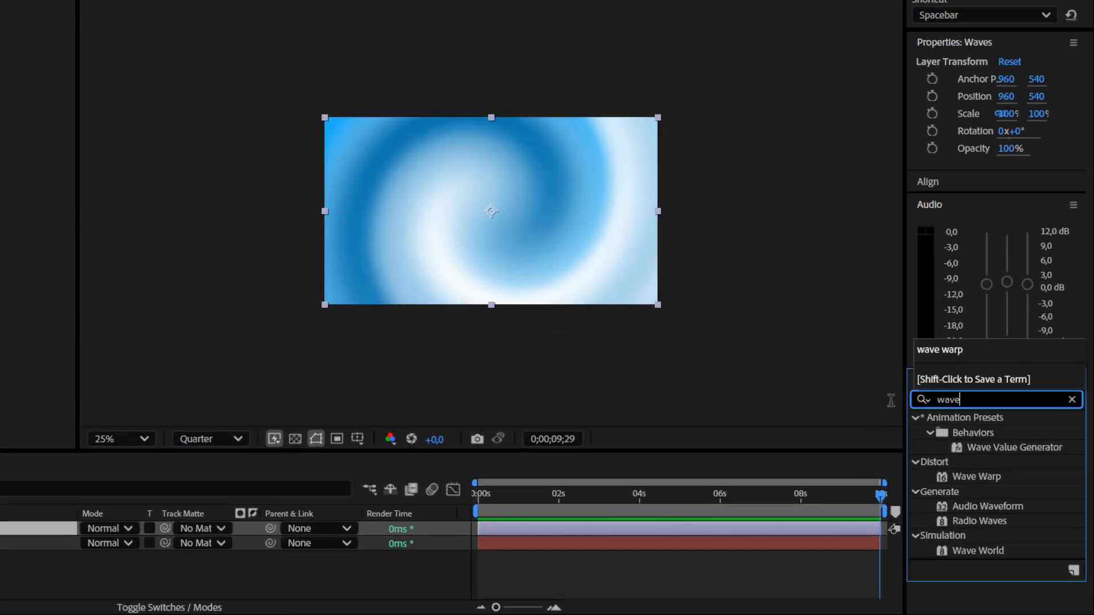
text(arp)
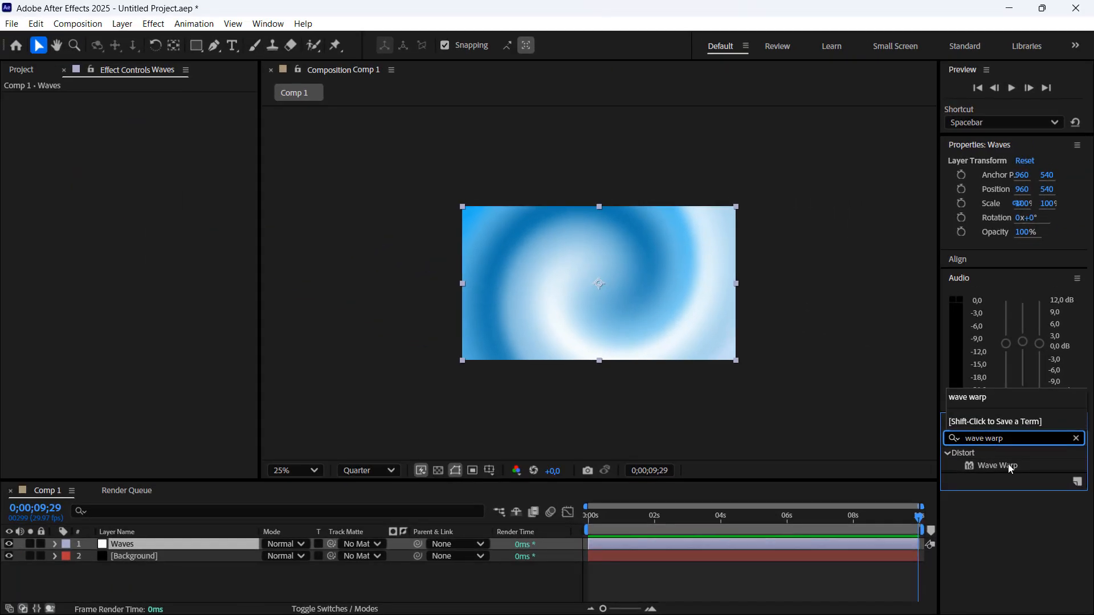
drag(901, 284, 184, 542)
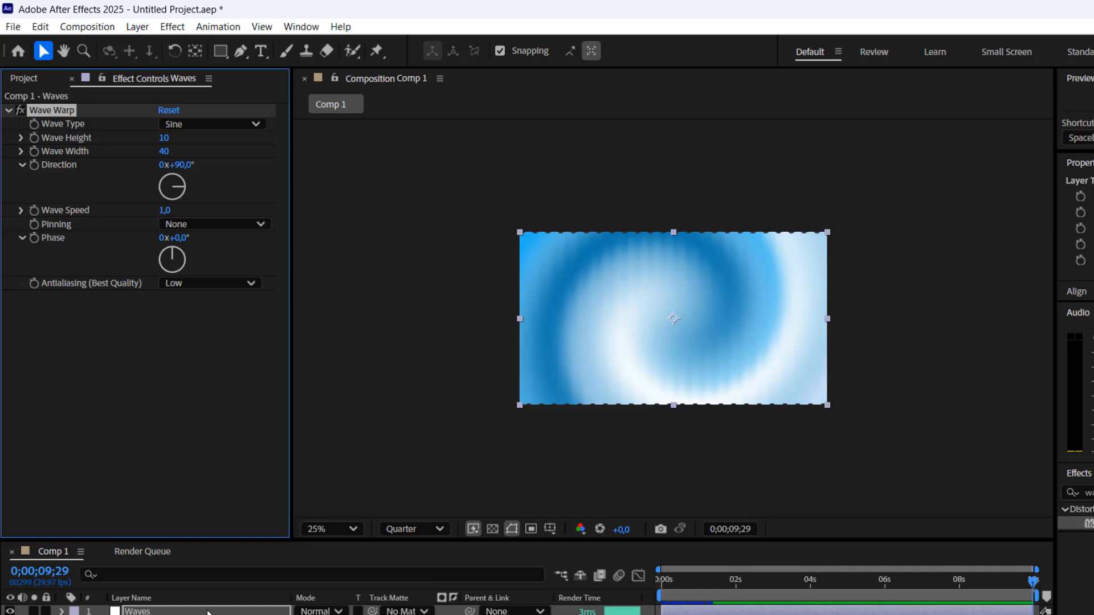
- Set the Wave Warp's Wave Type to Circle and its Wave Height to 500
click(176, 112)
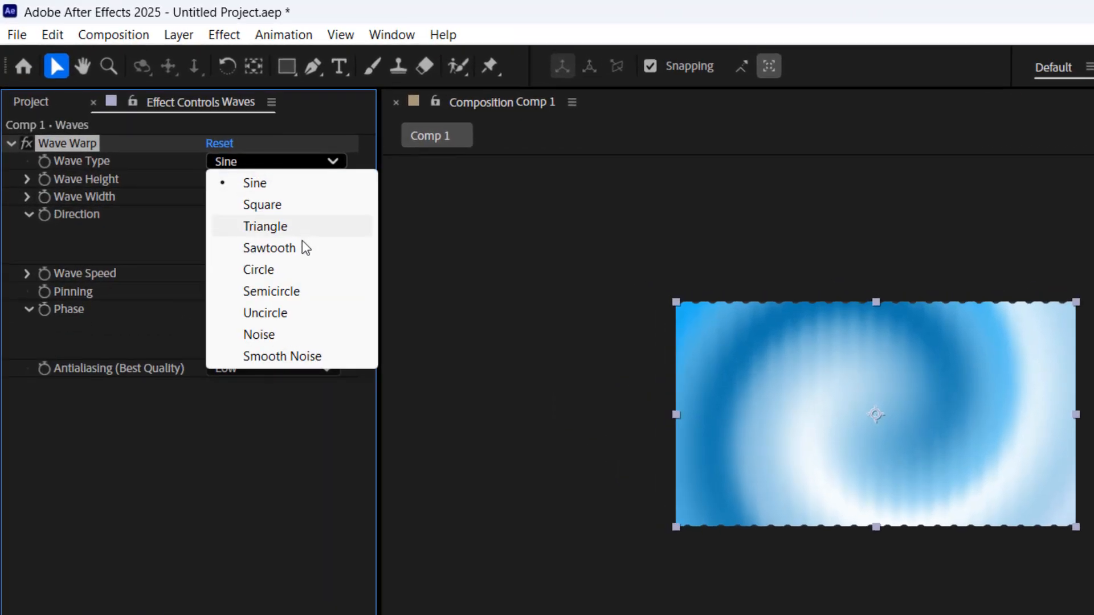
click(292, 267)
click(213, 179)
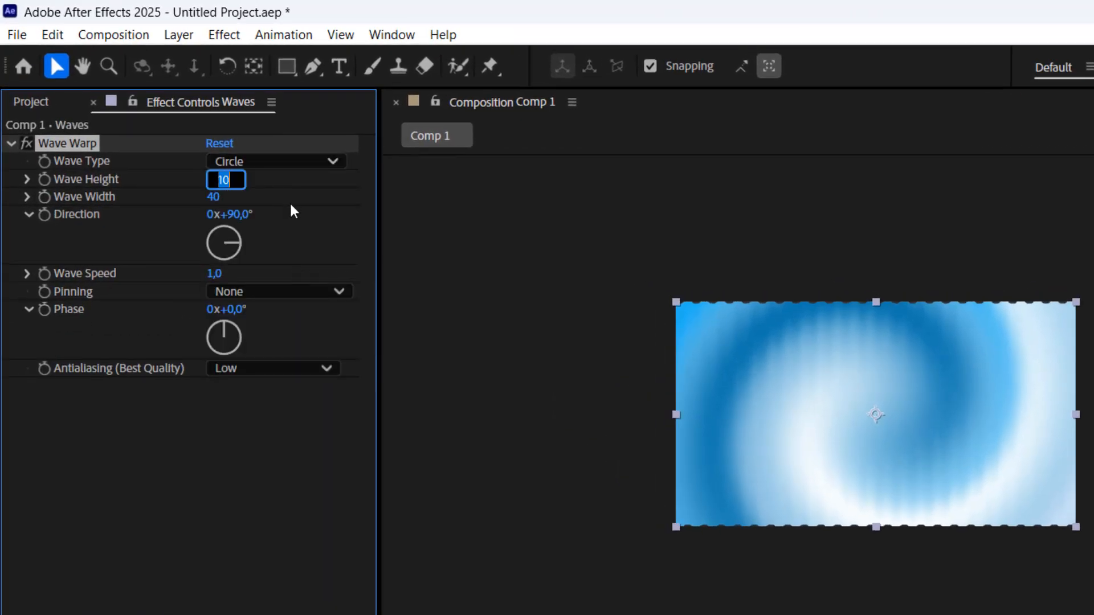
text(500)
key(Return)
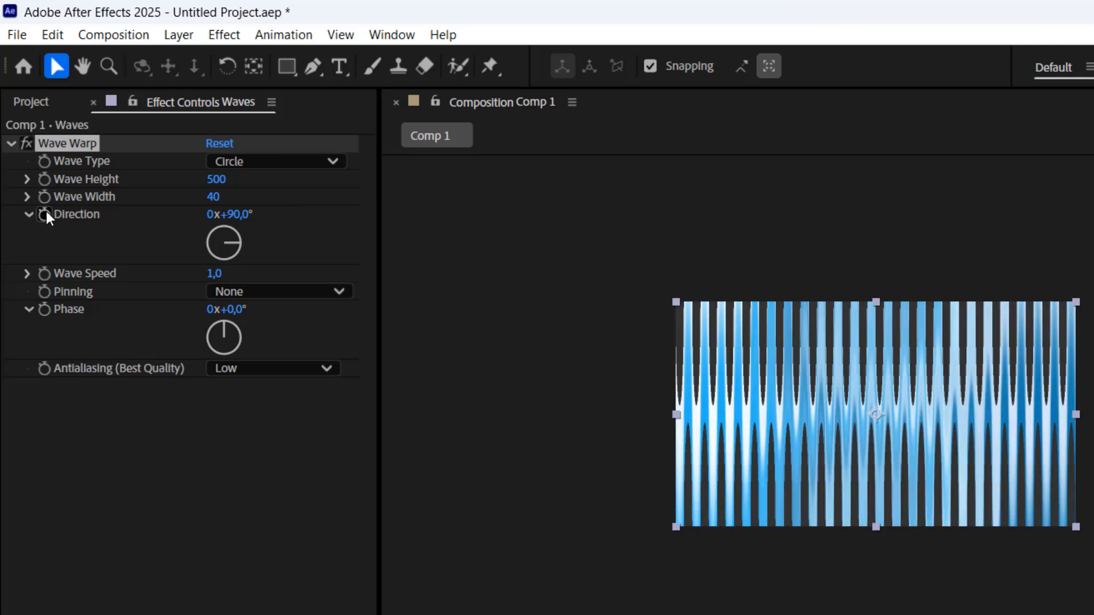
- Keyframe the Wave Width at 300 at 0;00;00;00 and 350 at 0;00;09;29, with Wave Speed set to 0.2
click(217, 197)
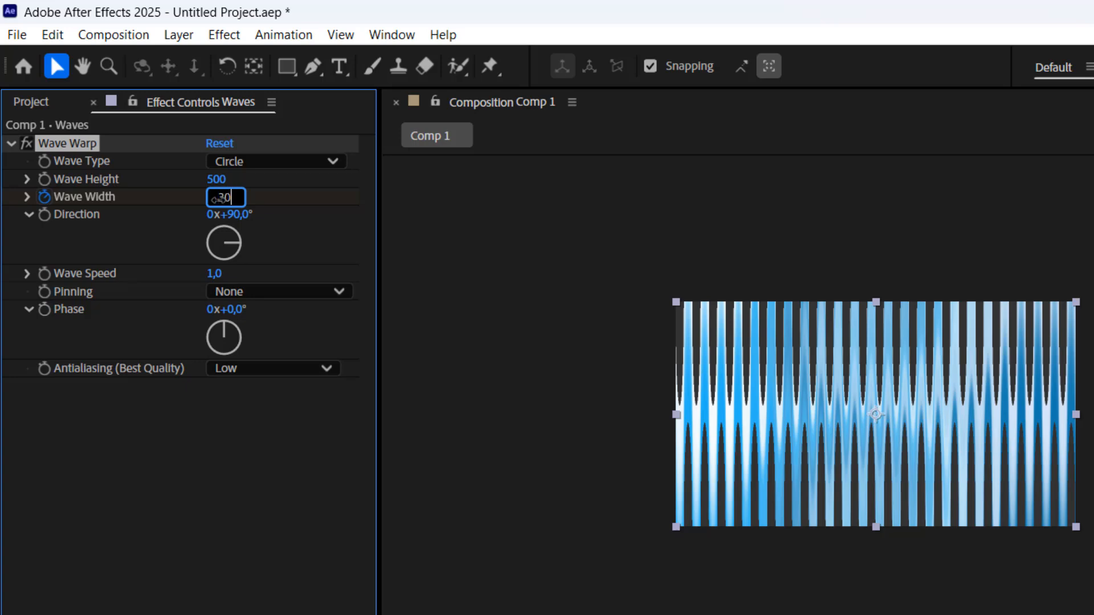
key(Return)
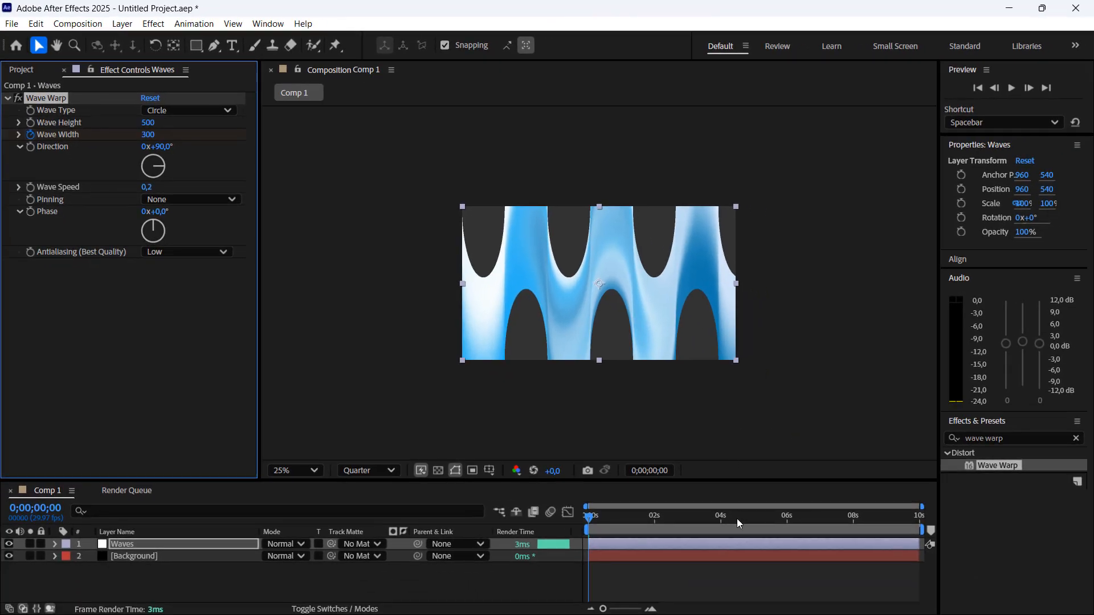
drag(736, 519, 962, 548)
click(150, 135)
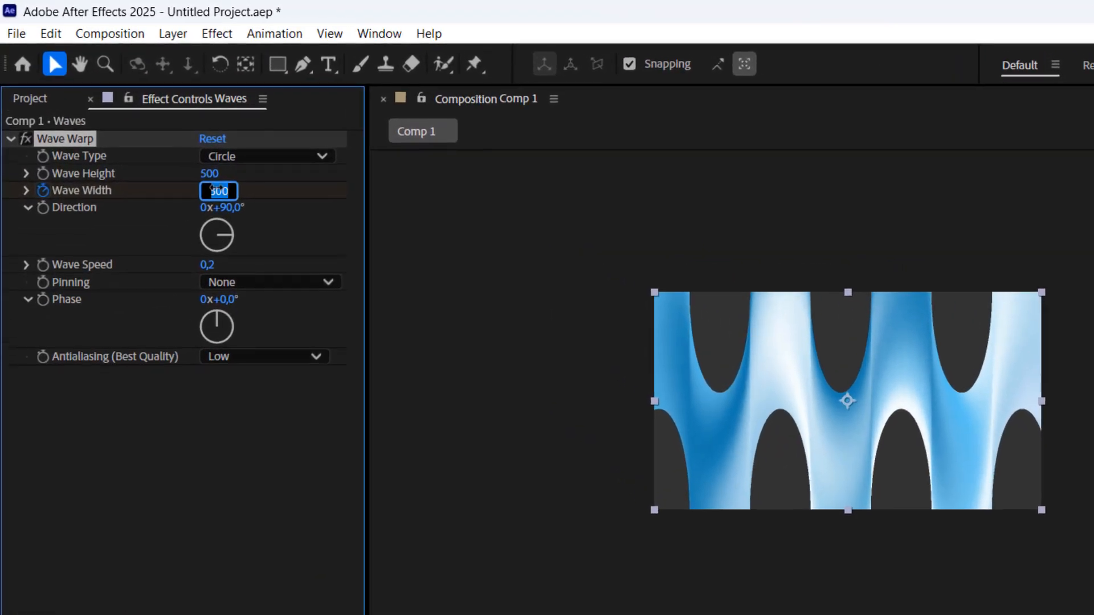
text(35)
key(Return)
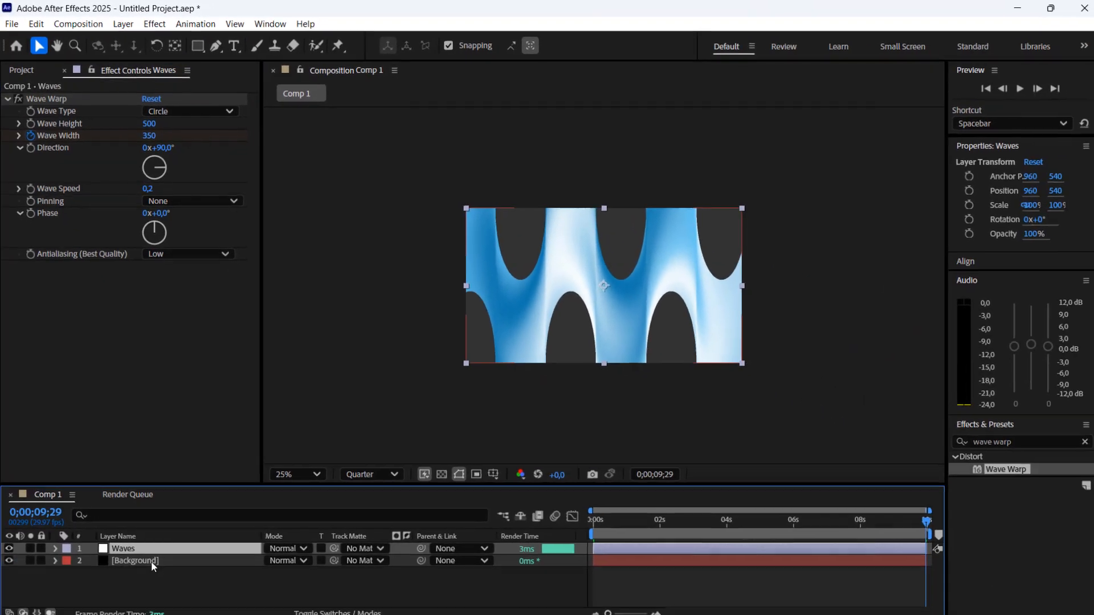
- Copy the Motion Tile effect from the Background layer to the Waves layer and place it above Wave Warp
click(152, 556)
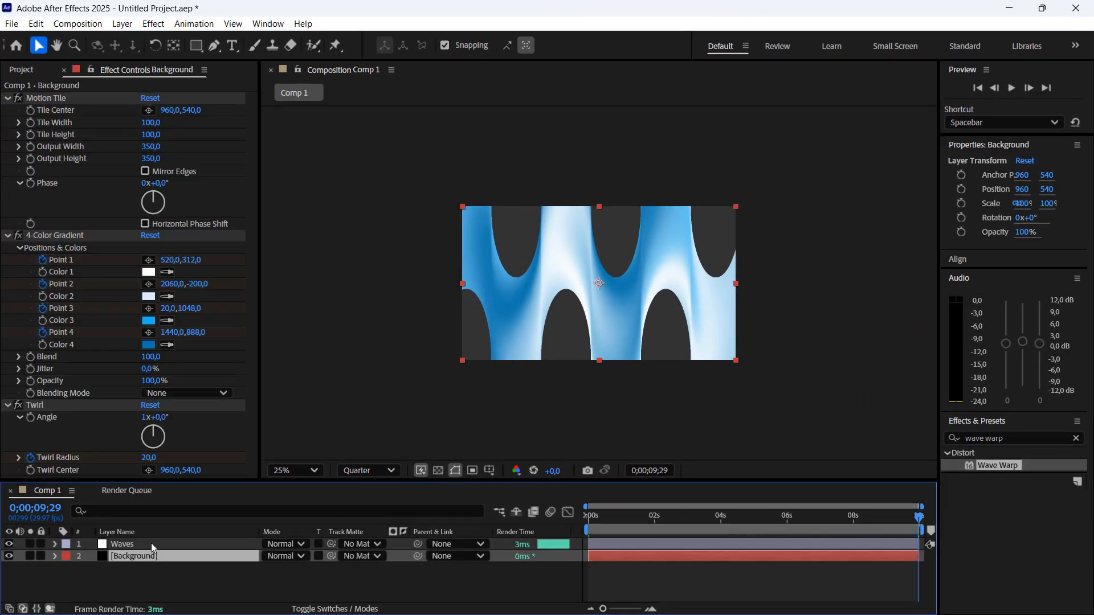
right_click(62, 100)
click(107, 140)
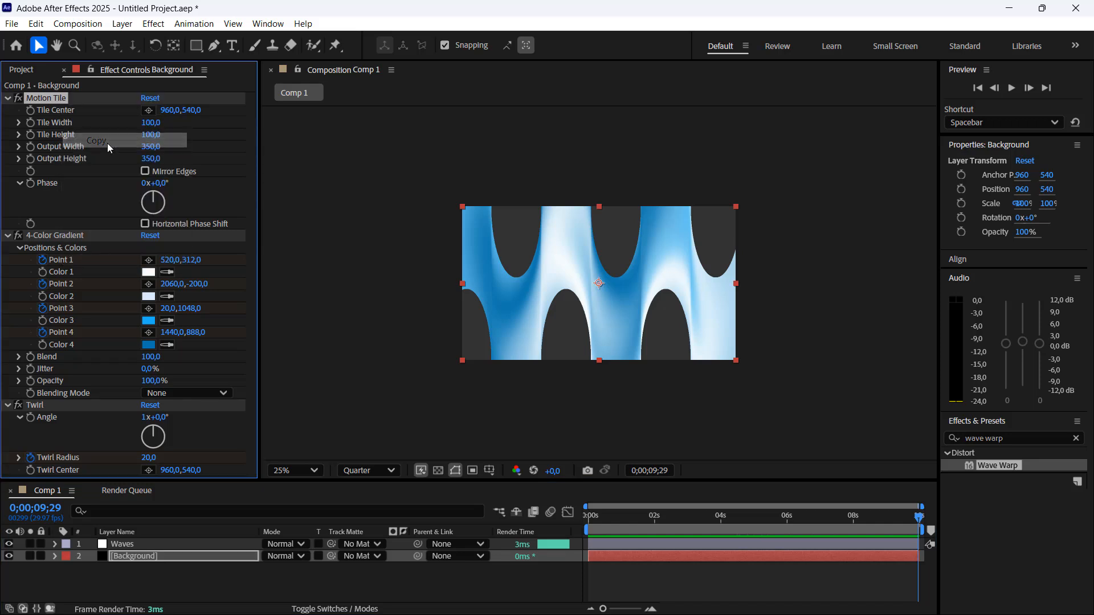
click(122, 546)
key(ctrl+v)
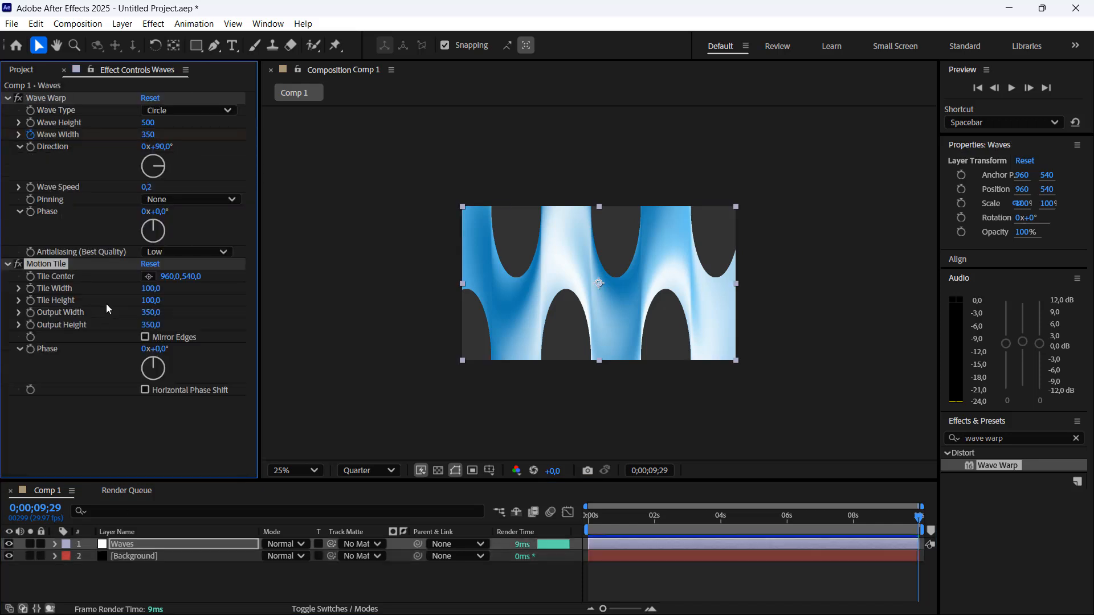
drag(51, 262, 54, 96)
- Enable Mirror Edges in the Motion Tile effect of both the Waves and Background layers
click(145, 171)
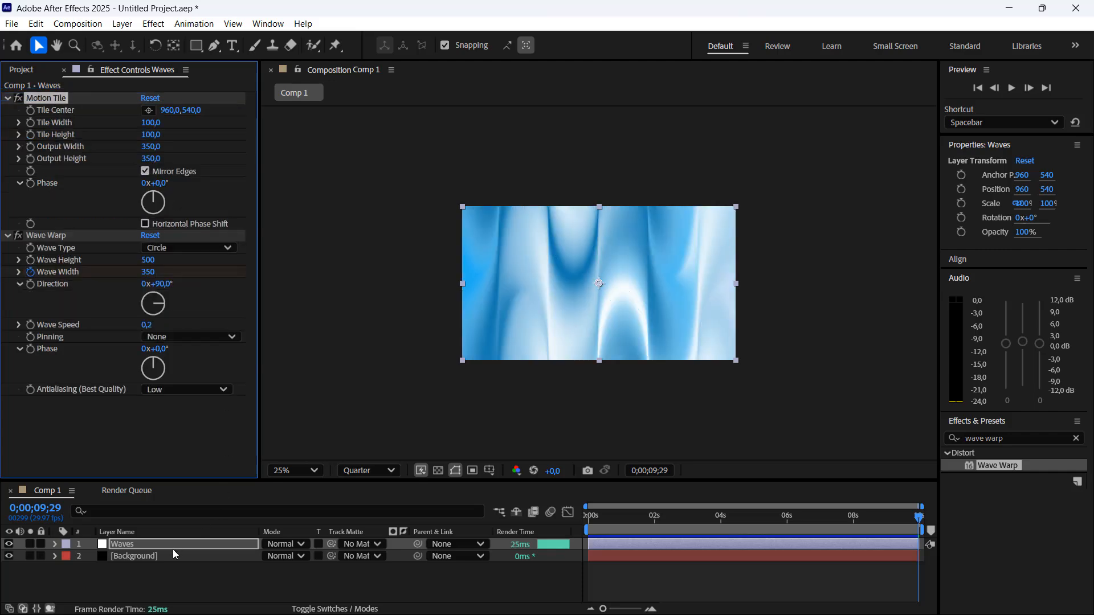
click(173, 552)
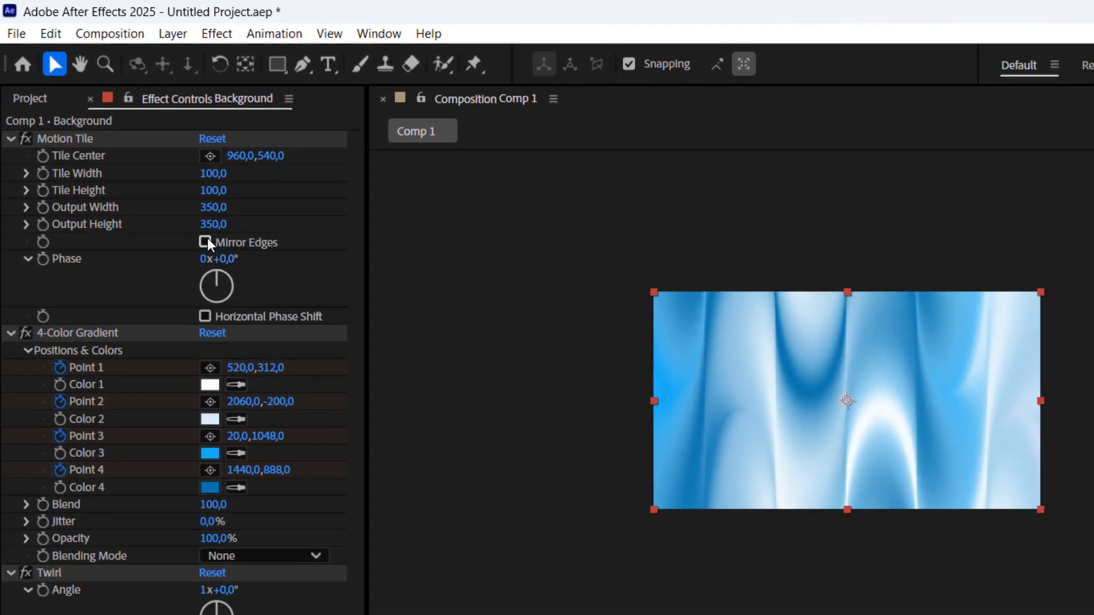
click(145, 171)
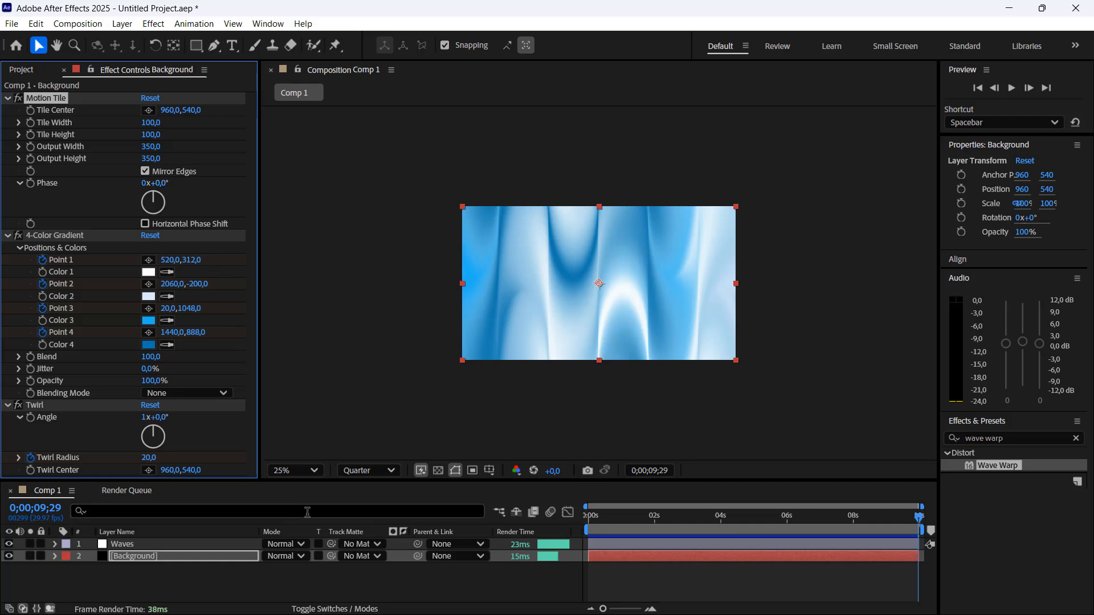
- Apply the Noise effect to the Waves layer between Motion Tile and Wave Warp, with Amount of Noise at 5%
click(166, 542)
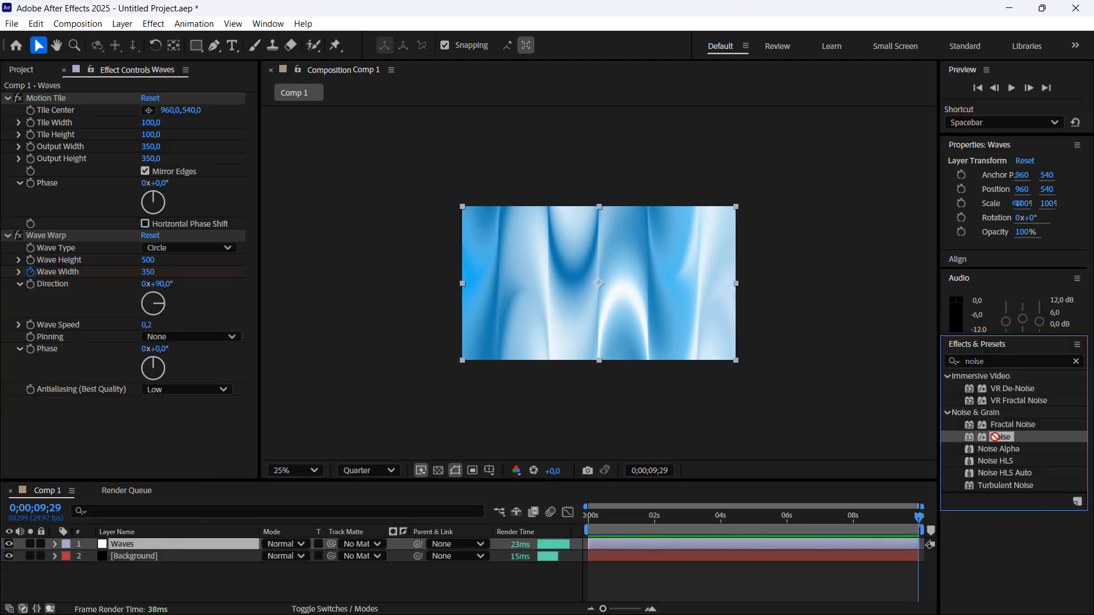
drag(994, 436, 71, 233)
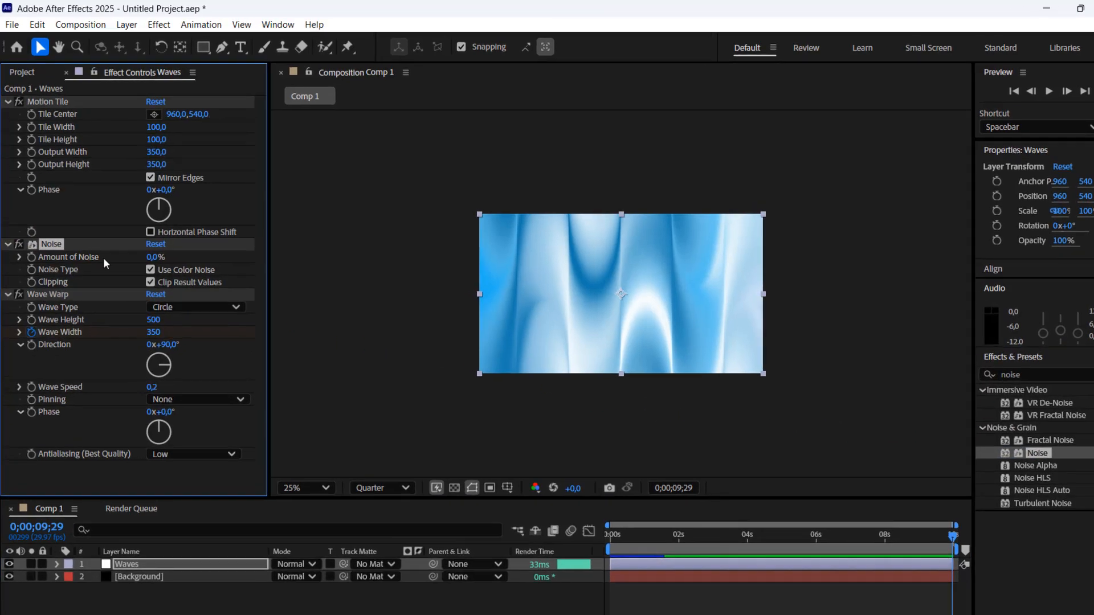
click(149, 248)
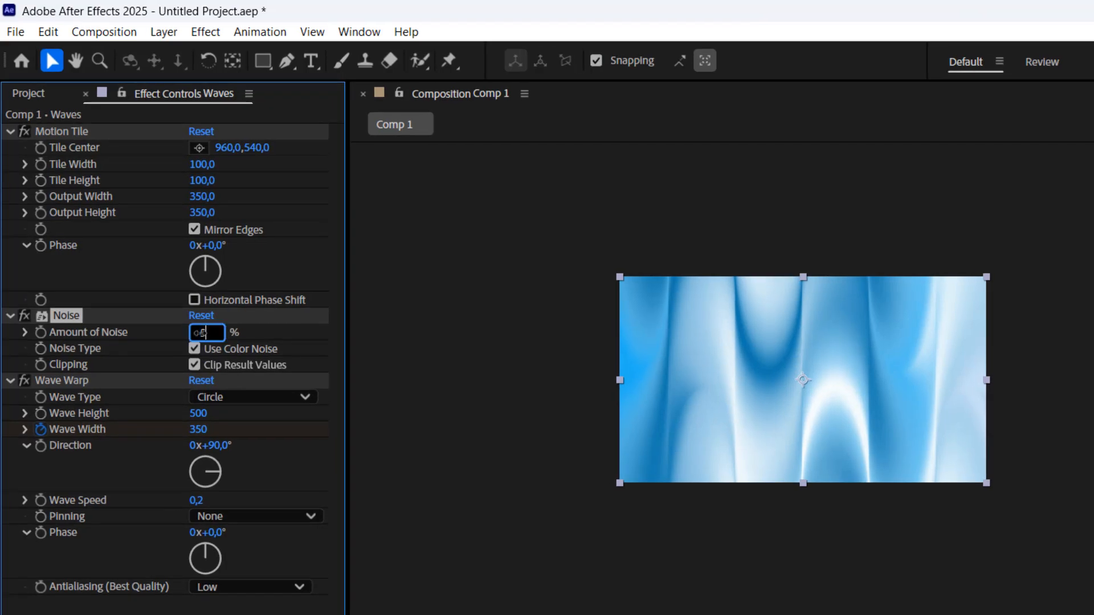
text(5)
key(Return)
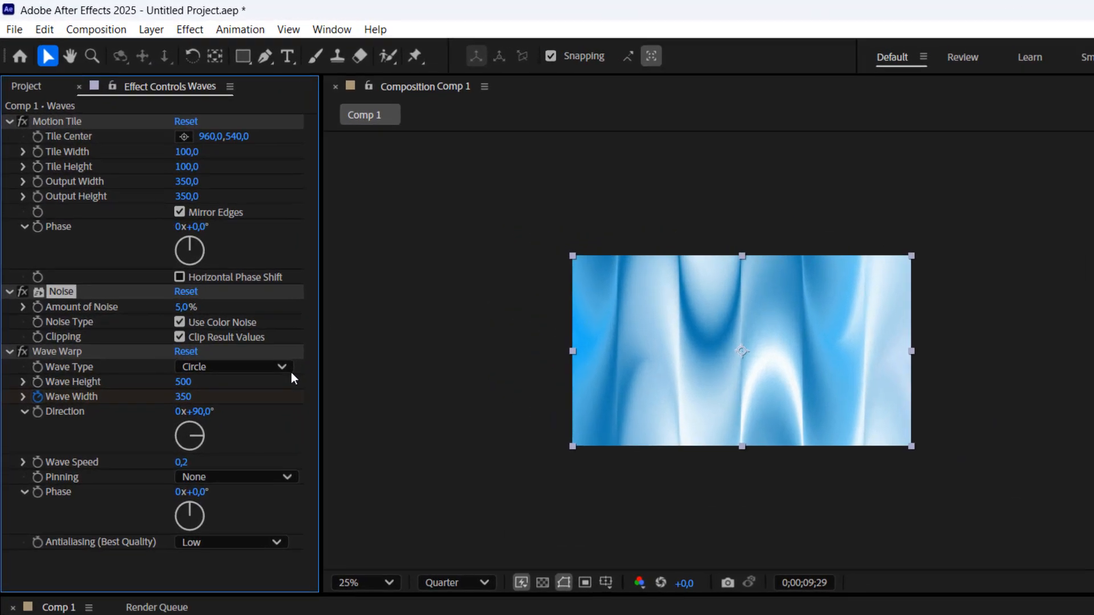
- Set the Wave Warp Direction to 50° and preview the animation from 0;00;00;00
click(227, 450)
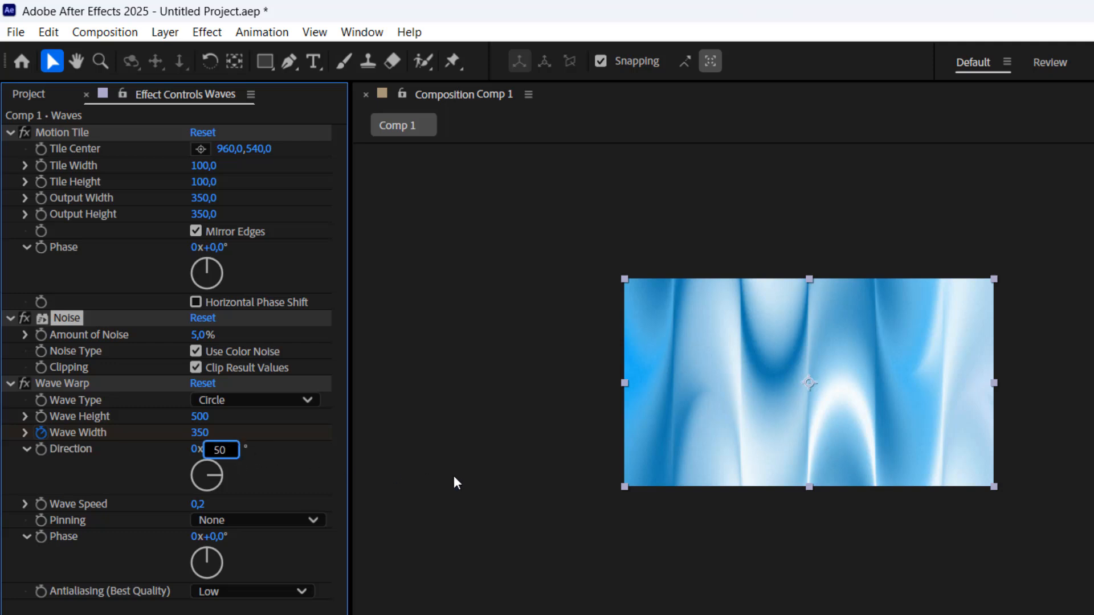
key(Return)
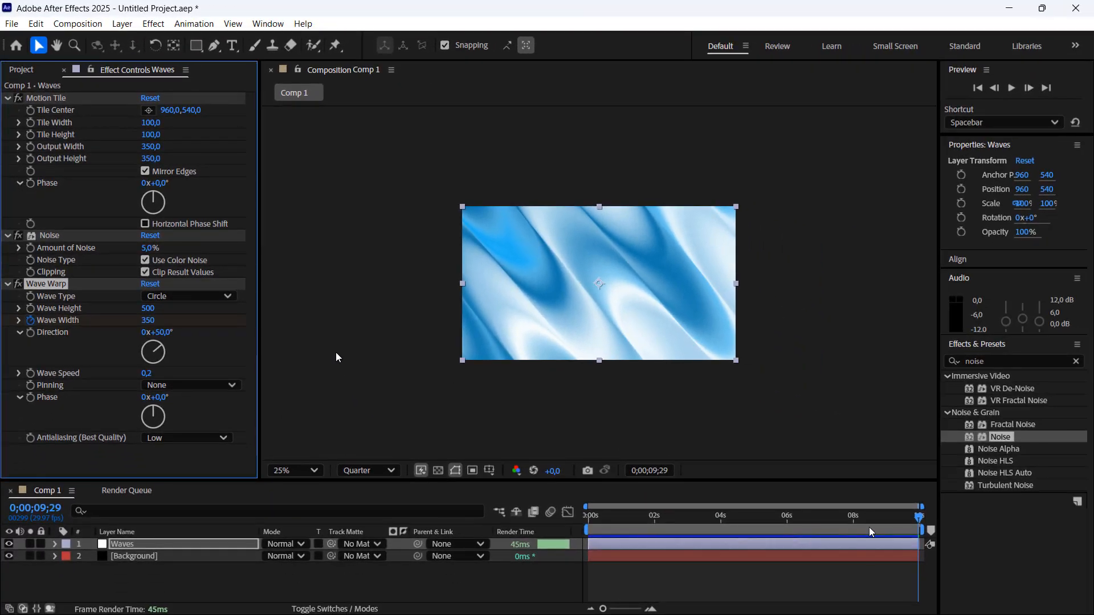
drag(869, 529, 569, 515)
key(space)
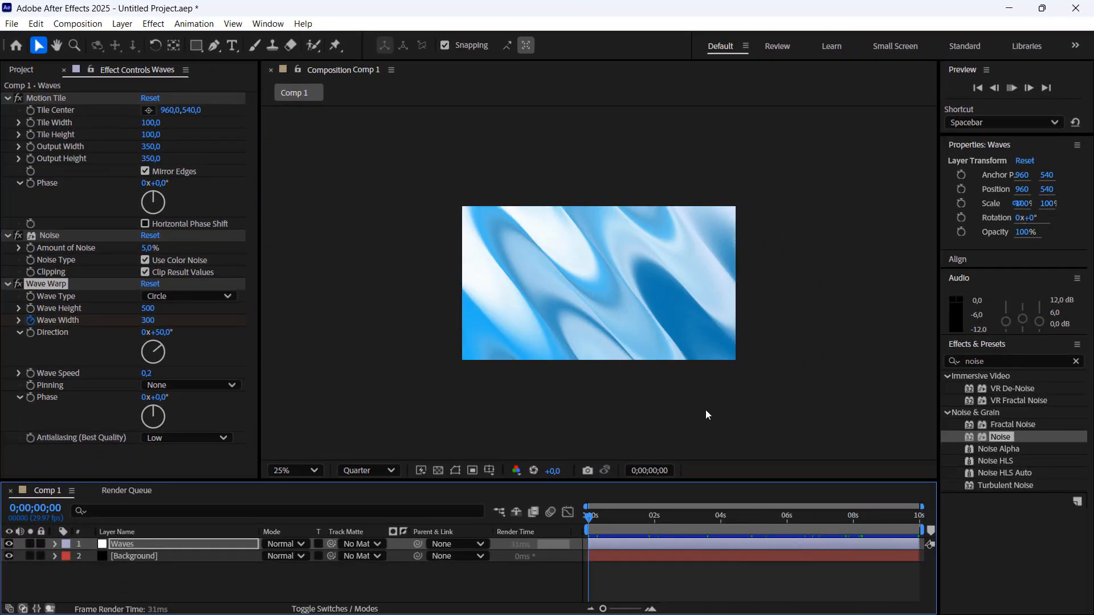